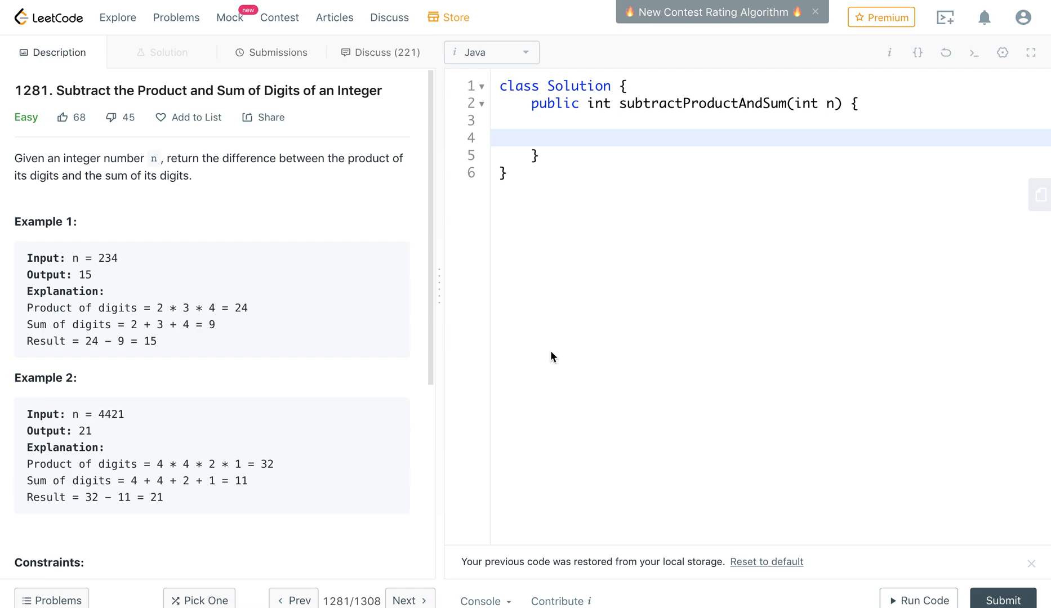
# - Read the problem statement, highlighting the example 234 with product 24, sum 9 and result 15
pyautogui.doubleClick(31, 159)
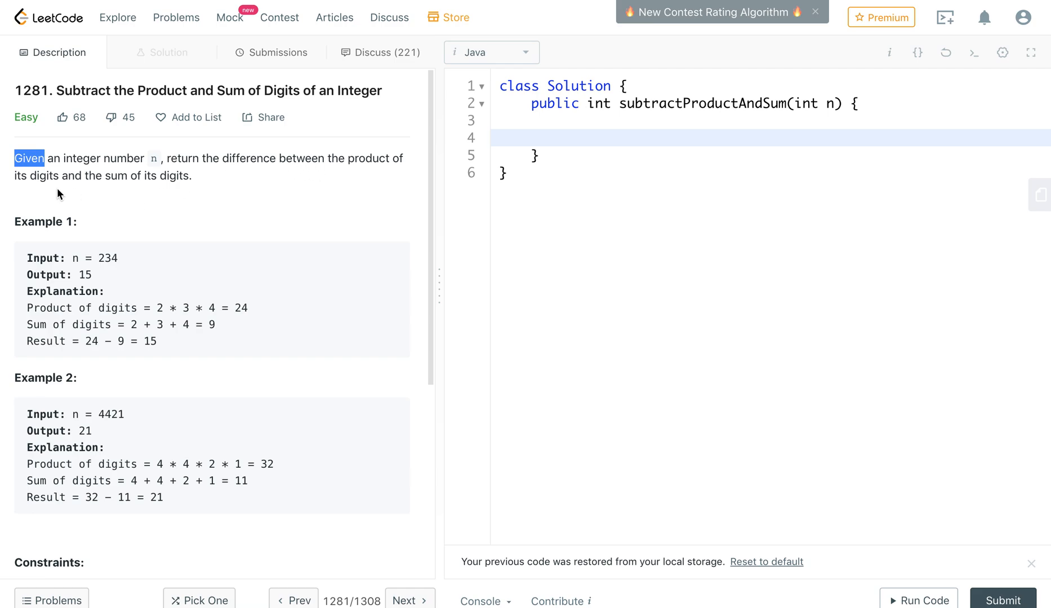
pyautogui.moveTo(31, 175); pyautogui.dragTo(50, 175)
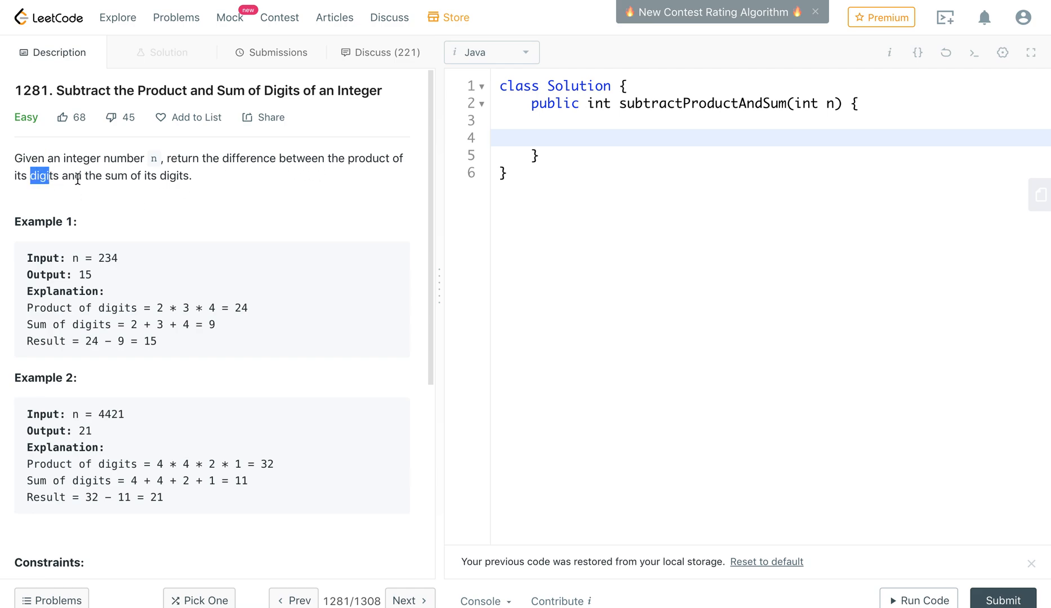
pyautogui.click(97, 257)
pyautogui.moveTo(97, 257); pyautogui.dragTo(119, 258)
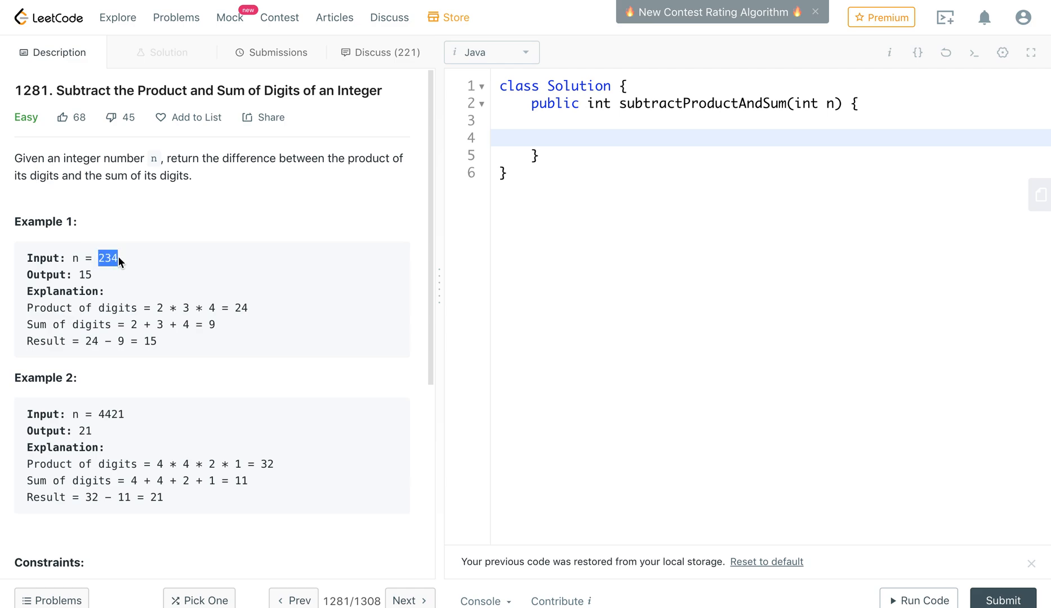
pyautogui.click(87, 274)
pyautogui.doubleClick(101, 257)
pyautogui.moveTo(86, 340); pyautogui.dragTo(100, 340)
pyautogui.doubleClick(120, 341)
pyautogui.doubleClick(150, 341)
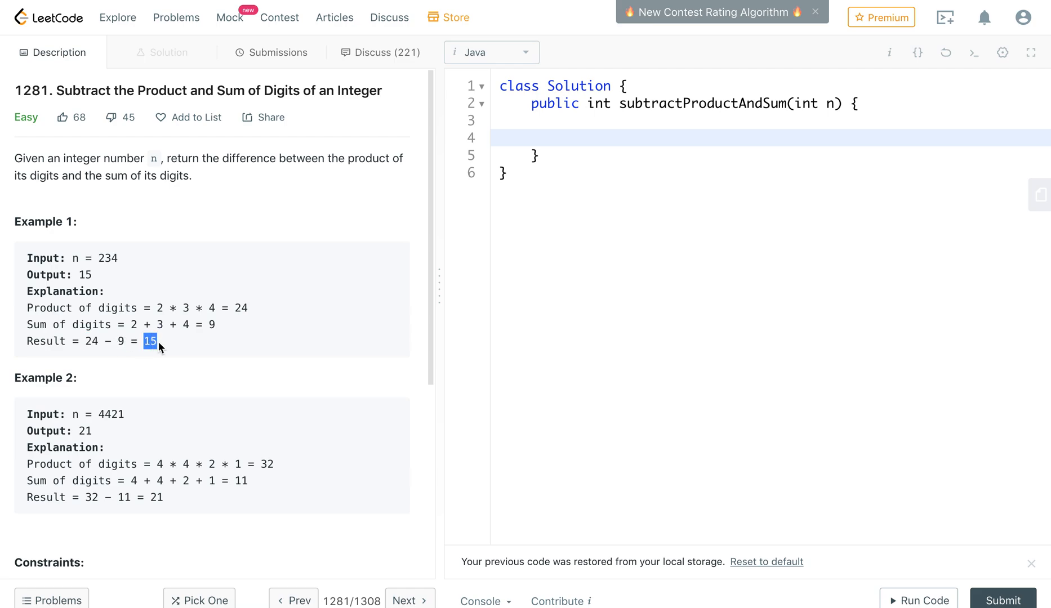
# - Begin the method body with the comment '///first keep track of a sum'
pyautogui.click(569, 118)
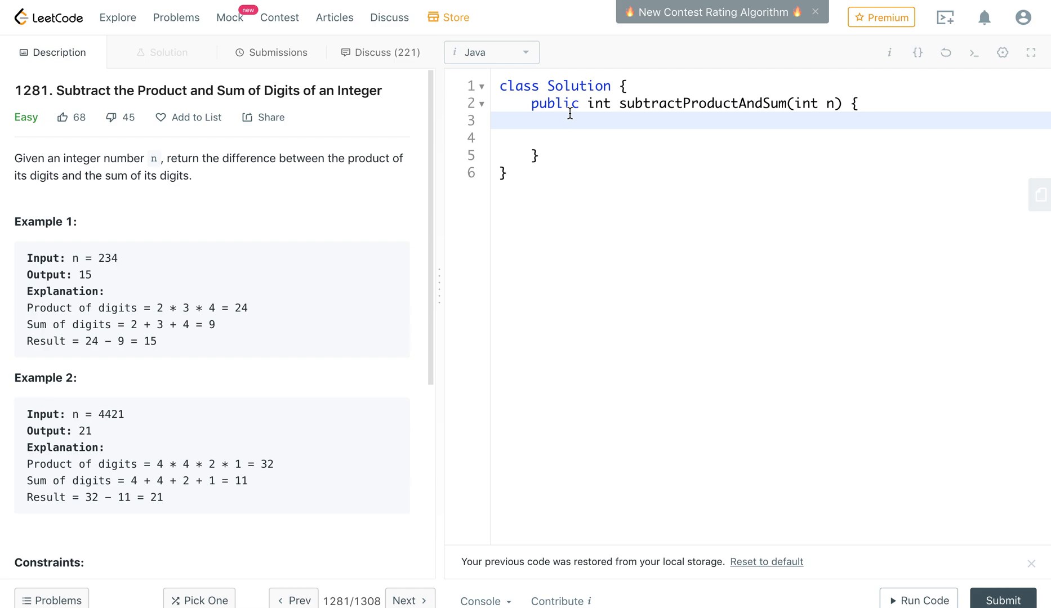
pyautogui.press('Return')
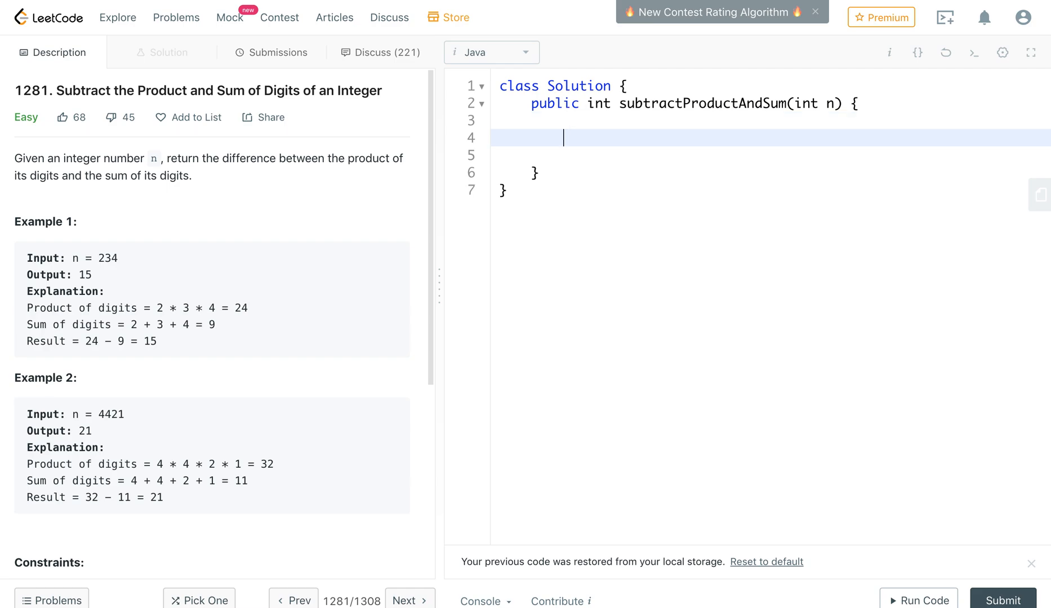
pyautogui.click(593, 103)
pyautogui.click(581, 119)
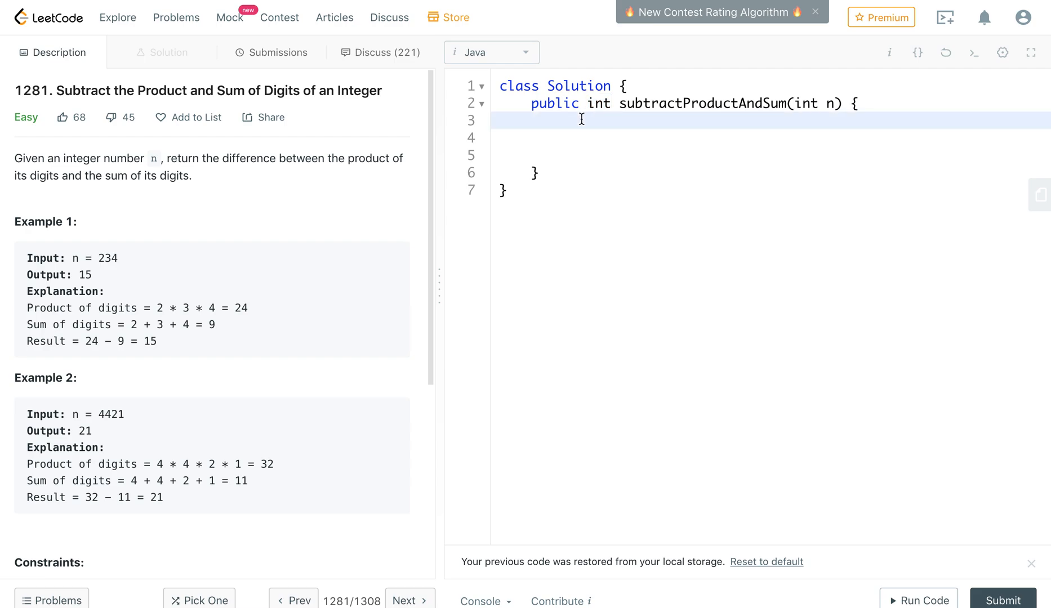
pyautogui.press('Up')
pyautogui.press('Up')
pyautogui.press('Down')
pyautogui.press('Down')
pyautogui.write('///')
pyautogui.write('first ')
pyautogui.write('keep t')
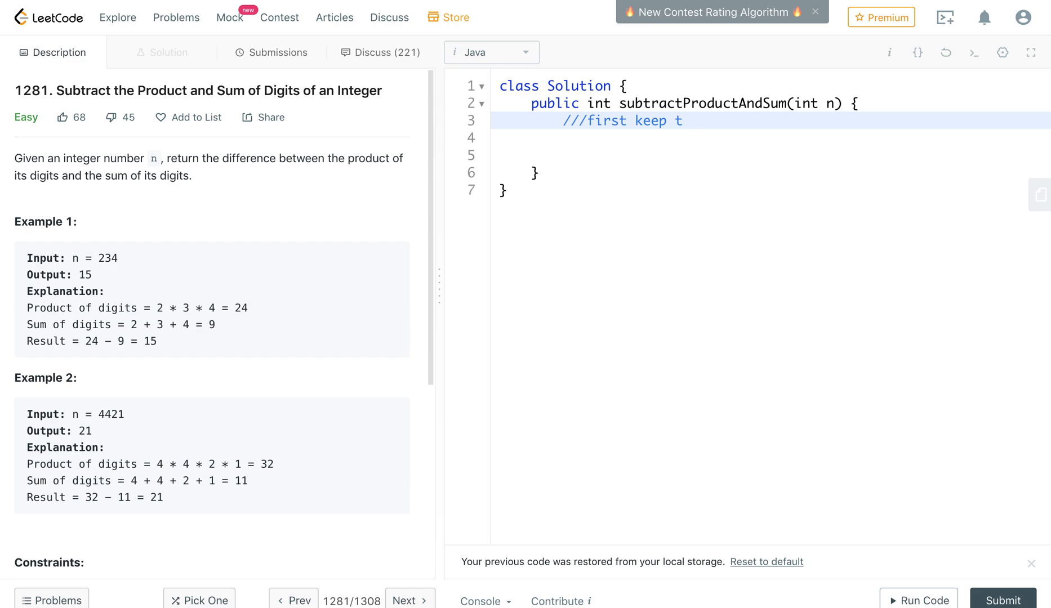
pyautogui.write('rack of a ')
pyautogui.write('sum')
pyautogui.press('Return')
pyautogui.write('int su')
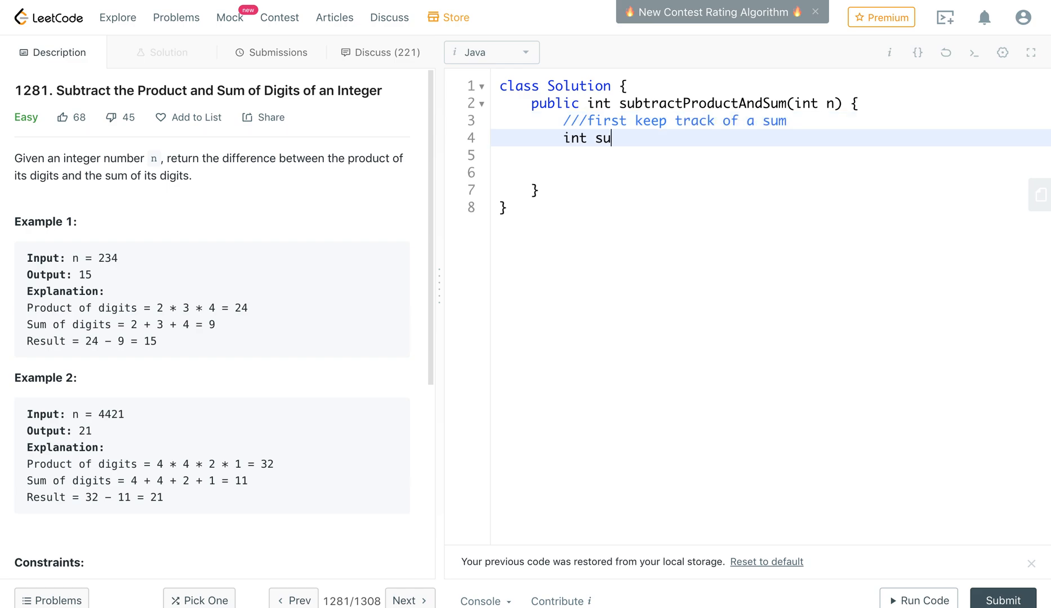
pyautogui.write('m = ')
pyautogui.write('0;')
# - Declare int sum = 0 and int product = 1 below the comment, tidying stray text and lines
pyautogui.press('Return')
pyautogui.press('Return')
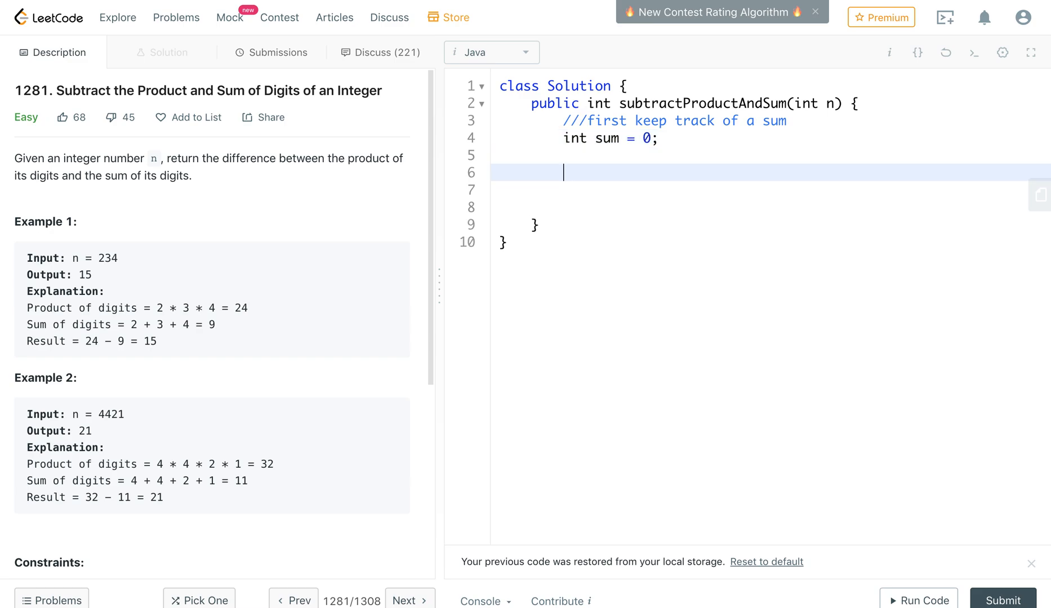
pyautogui.press('BackSpace')
pyautogui.write('in')
pyautogui.press('BackSpace')
pyautogui.press('BackSpace')
pyautogui.press('BackSpace')
pyautogui.press('BackSpace')
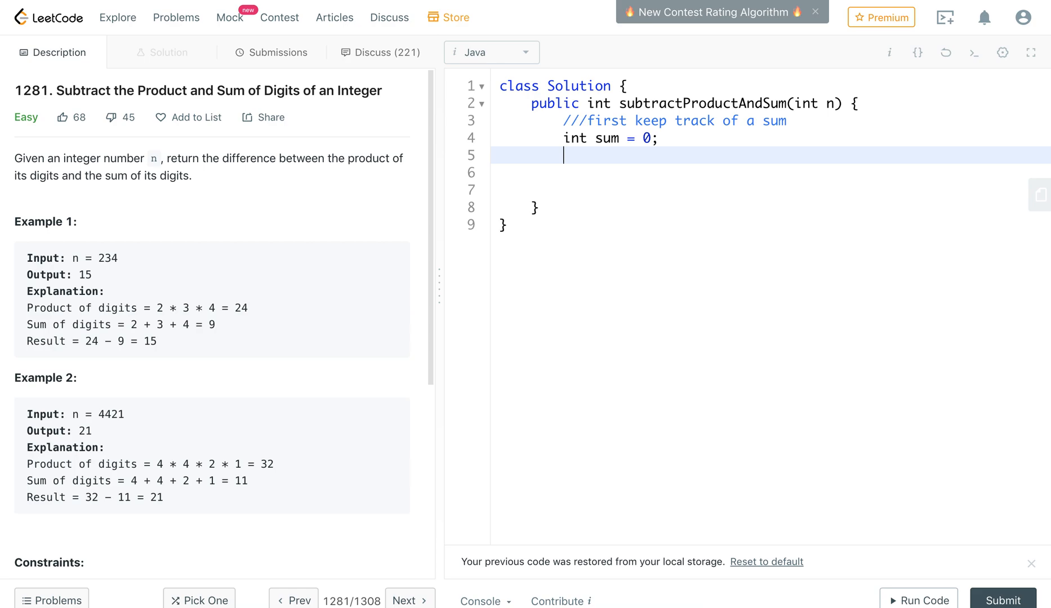
pyautogui.write('int produc')
pyautogui.write('t')
pyautogui.write(' = 1')
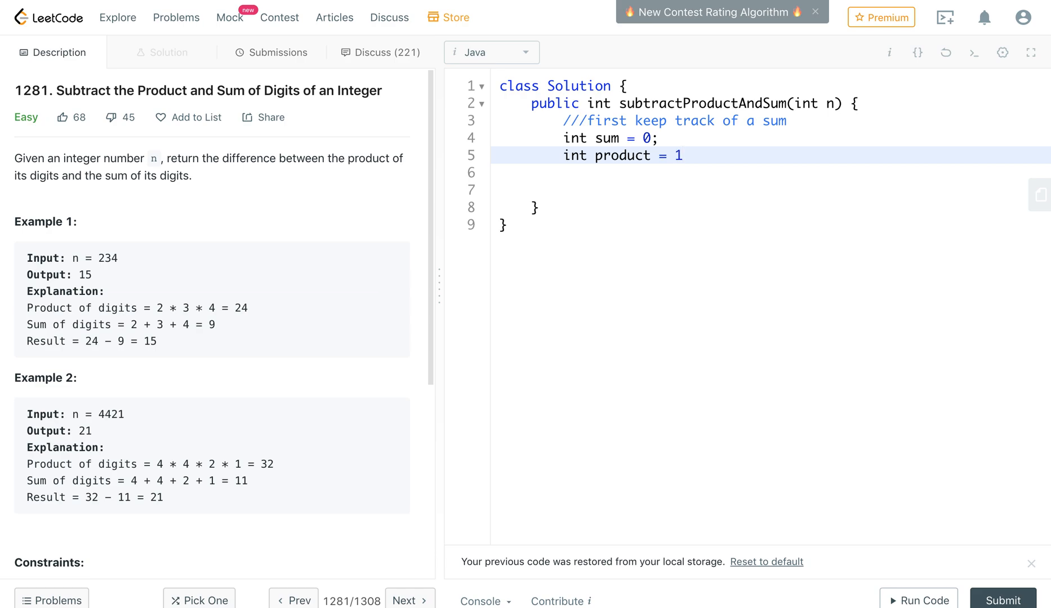
pyautogui.write('; //')
pyautogui.press('BackSpace')
pyautogui.press('BackSpace')
pyautogui.press('Return')
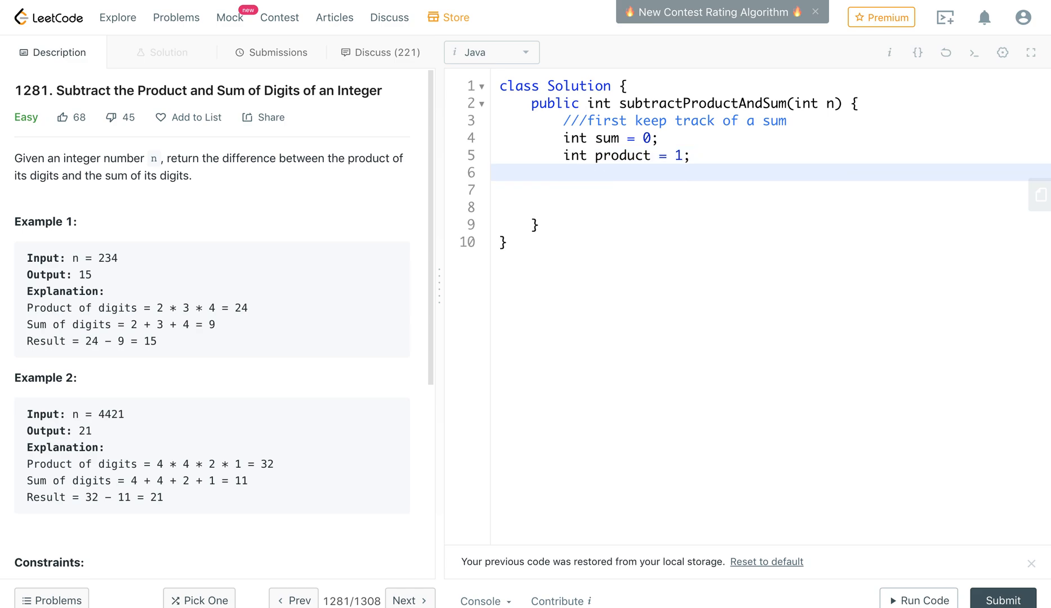
pyautogui.press('Down')
pyautogui.press('Up')
pyautogui.press('Down')
pyautogui.write('int ')
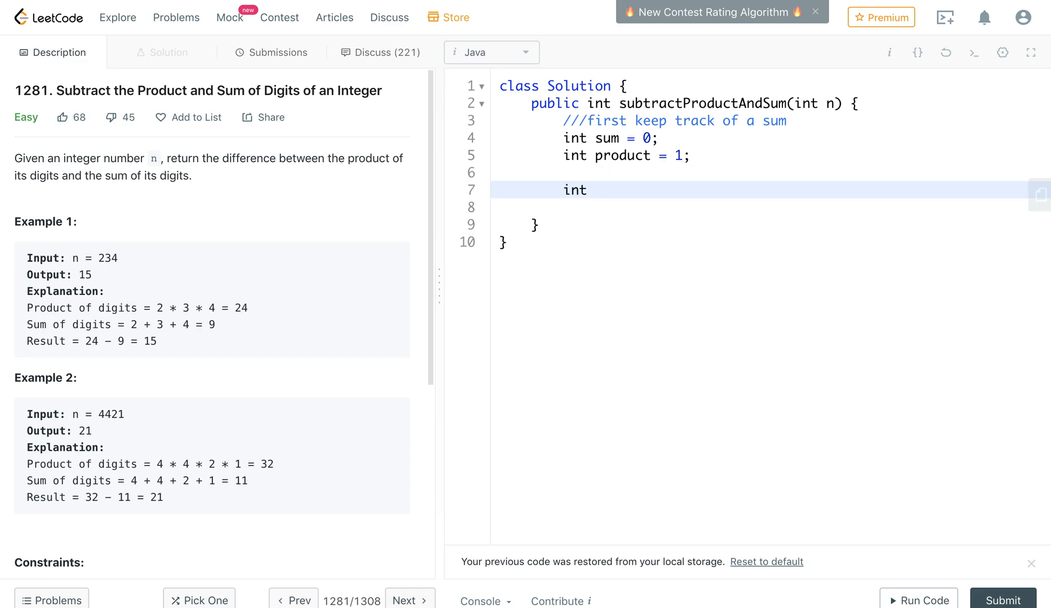
pyautogui.write('curr ')
pyautogui.write('= ')
pyautogui.write('n;')
# - Declare int curr = n and add return product - sum, leaving space for the loop
pyautogui.press('Return')
pyautogui.press('Return')
pyautogui.press('Return')
pyautogui.press('Return')
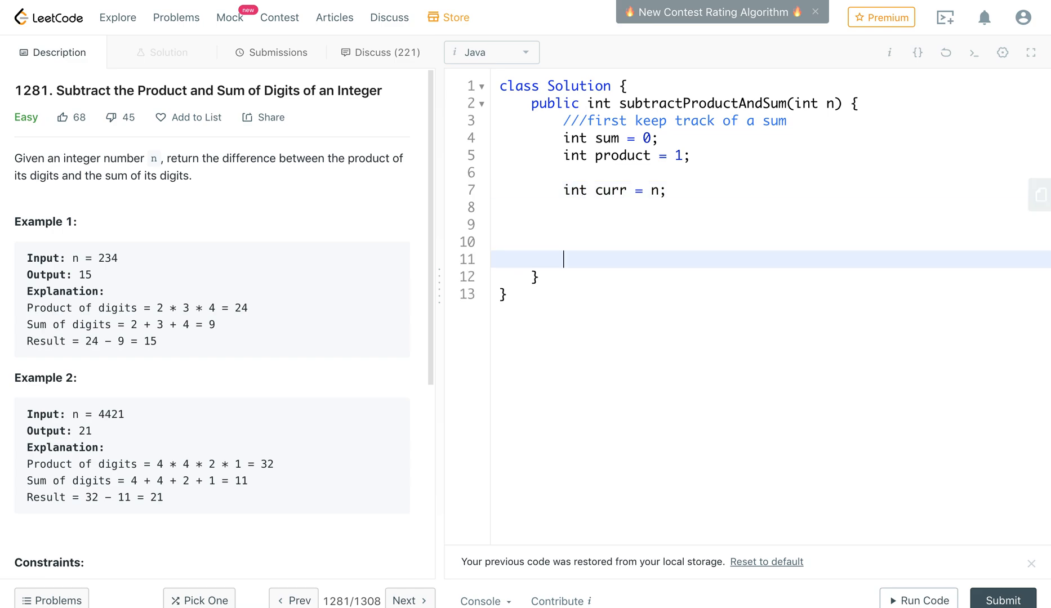
pyautogui.write('return ')
pyautogui.write('produc')
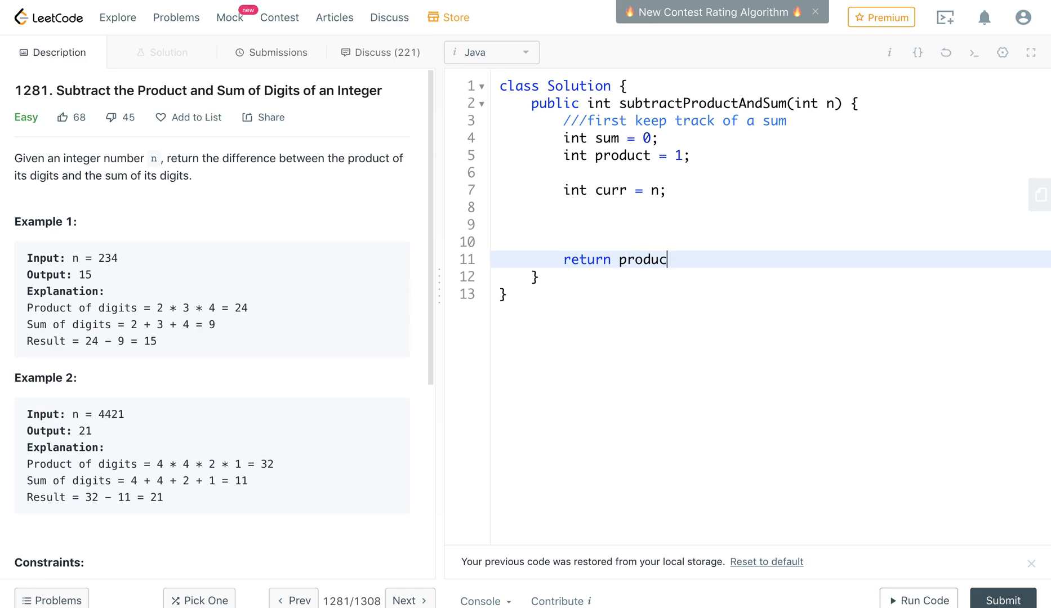
pyautogui.write('t - sum')
pyautogui.write(';')
pyautogui.click(717, 191)
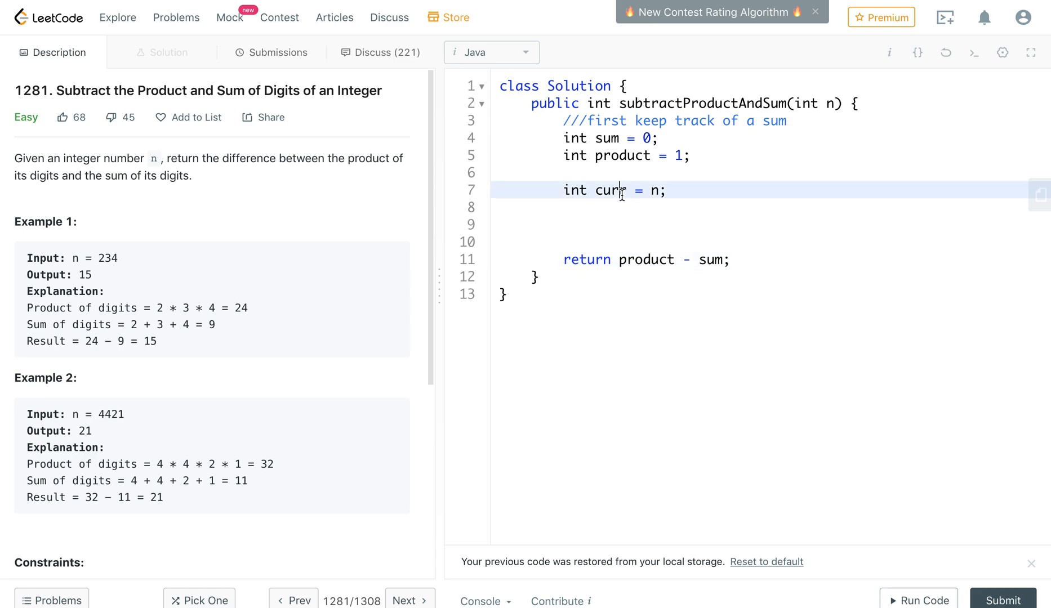
pyautogui.press('Return')
pyautogui.press('Return')
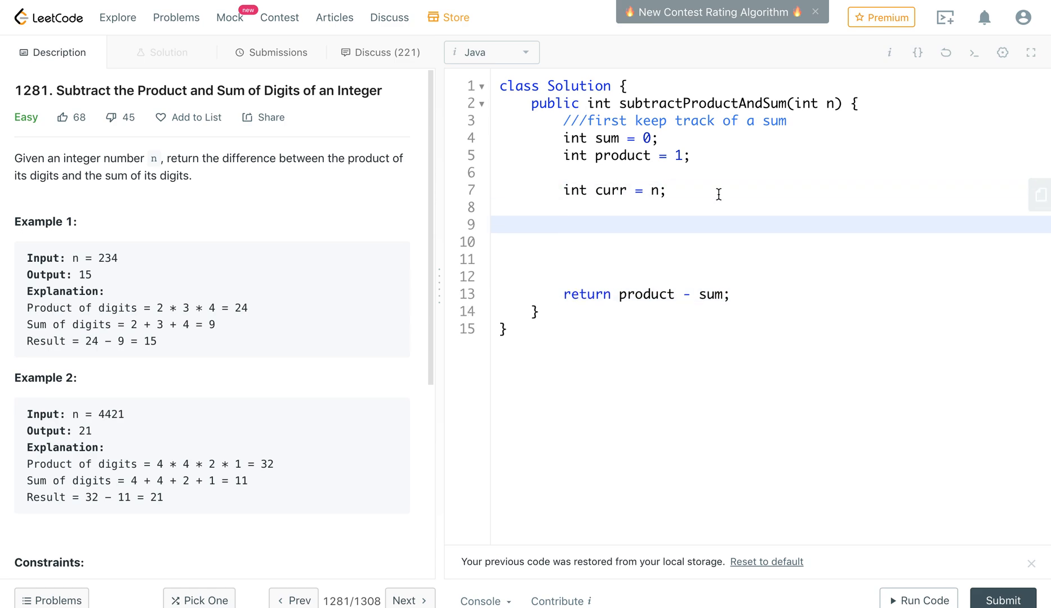
pyautogui.doubleClick(610, 190)
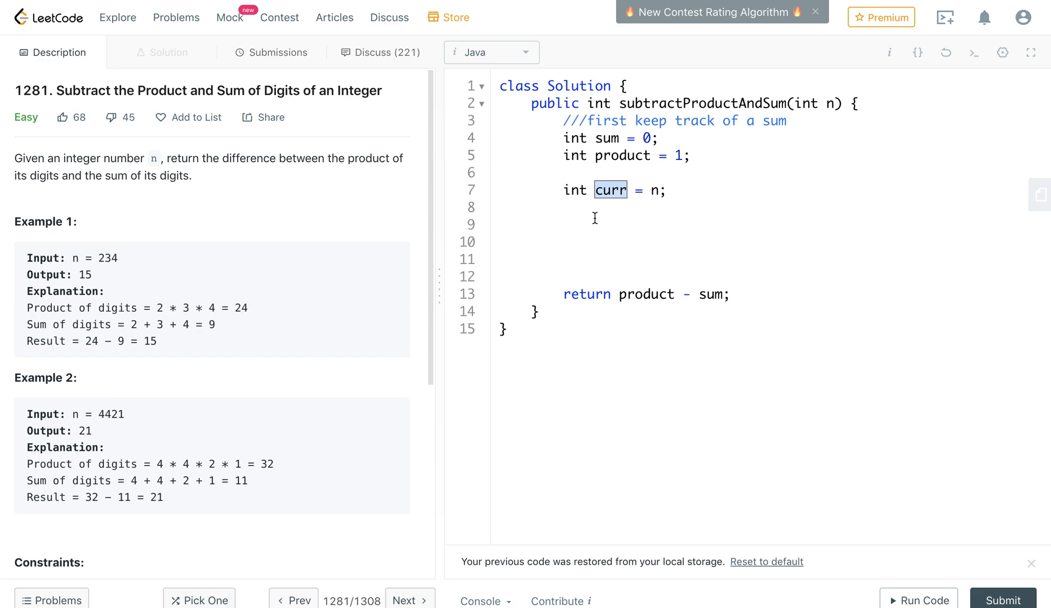
# - Write the first plan comment below curr: take the last digit
pyautogui.click(692, 190)
pyautogui.press('Return')
pyautogui.press('Return')
pyautogui.write('//')
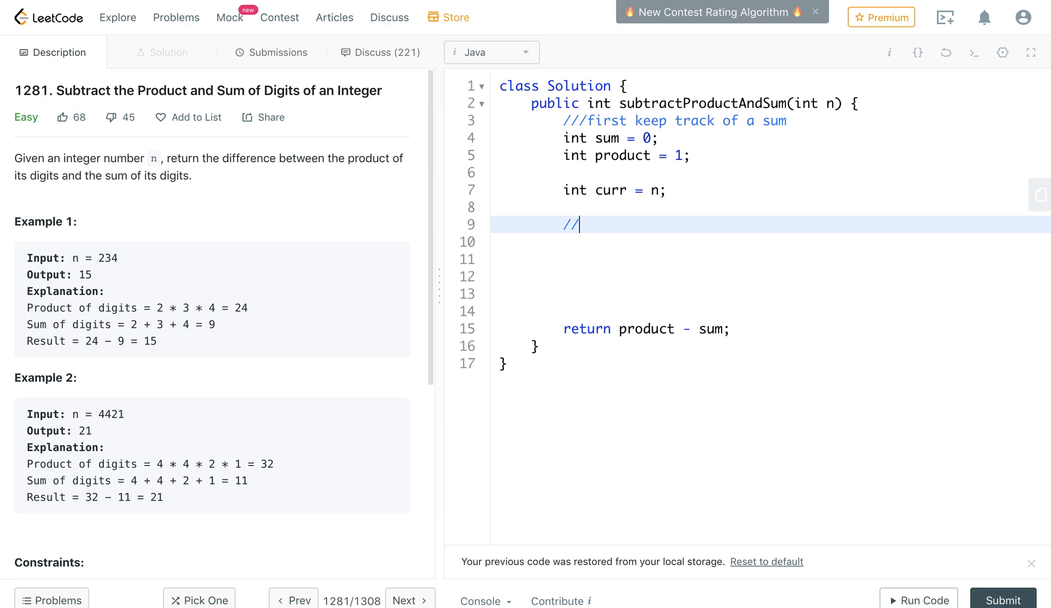
pyautogui.write('l')
pyautogui.press('BackSpace')
pyautogui.write('take a g')
pyautogui.write('i')
pyautogui.press('BackSpace')
pyautogui.press('BackSpace')
pyautogui.write('digit of')
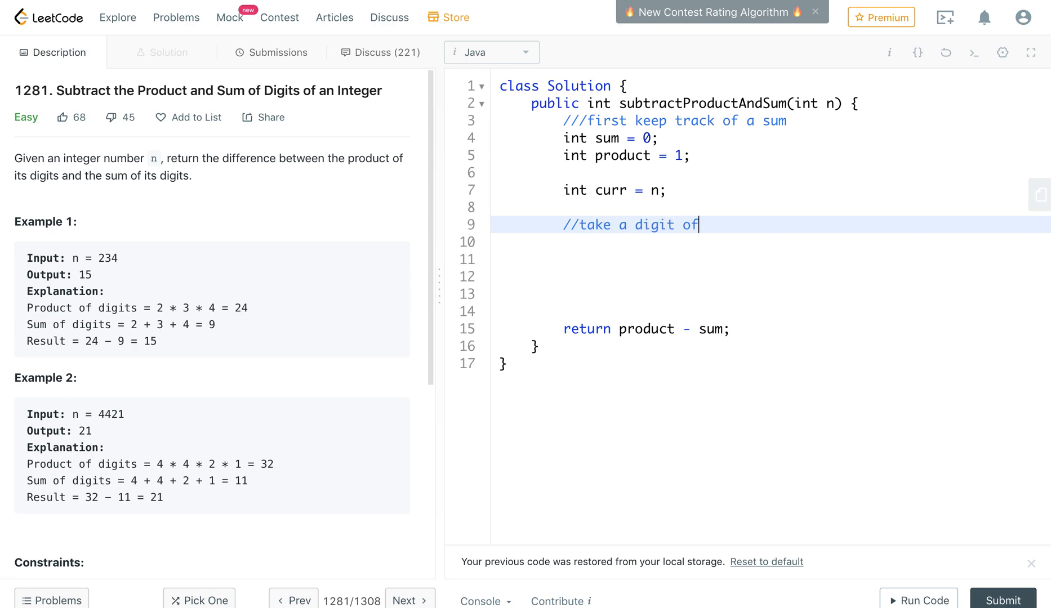
pyautogui.write('f of the en')
pyautogui.write('d of the number')
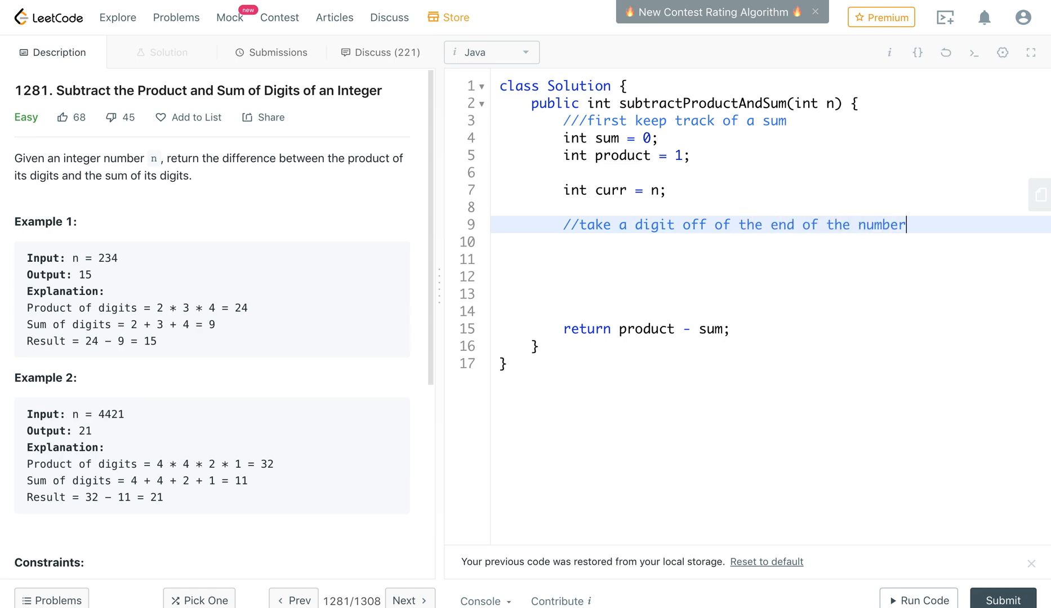
pyautogui.press('Return')
pyautogui.write('//')
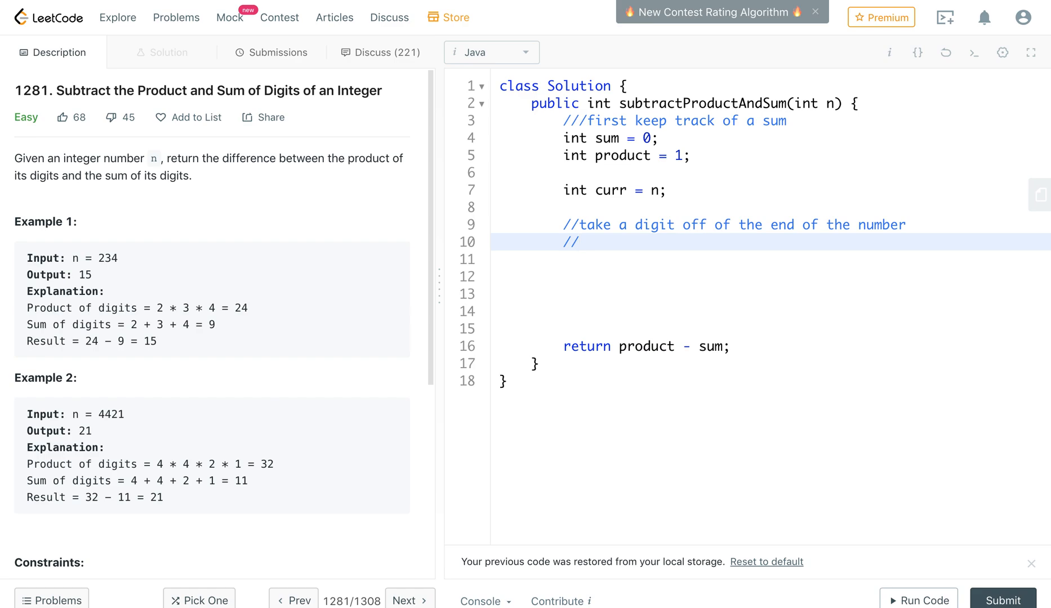
pyautogui.write('add it')
pyautogui.write(' to our runn')
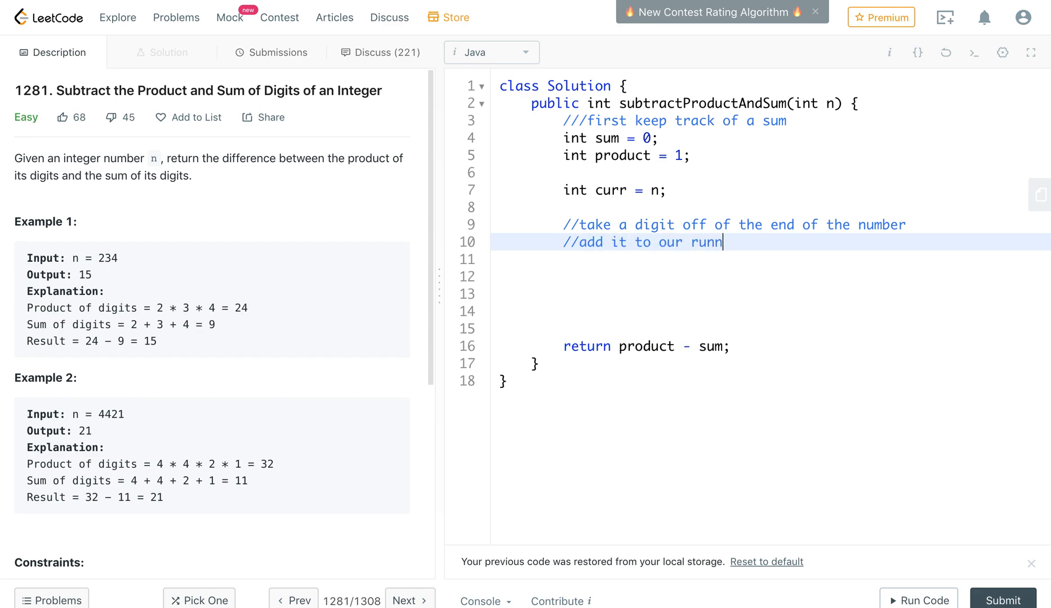
pyautogui.write('ing sum')
# - Add comments for adding the digit to sum, multiplying it into product, then removing it
pyautogui.press('Return')
pyautogui.write('//')
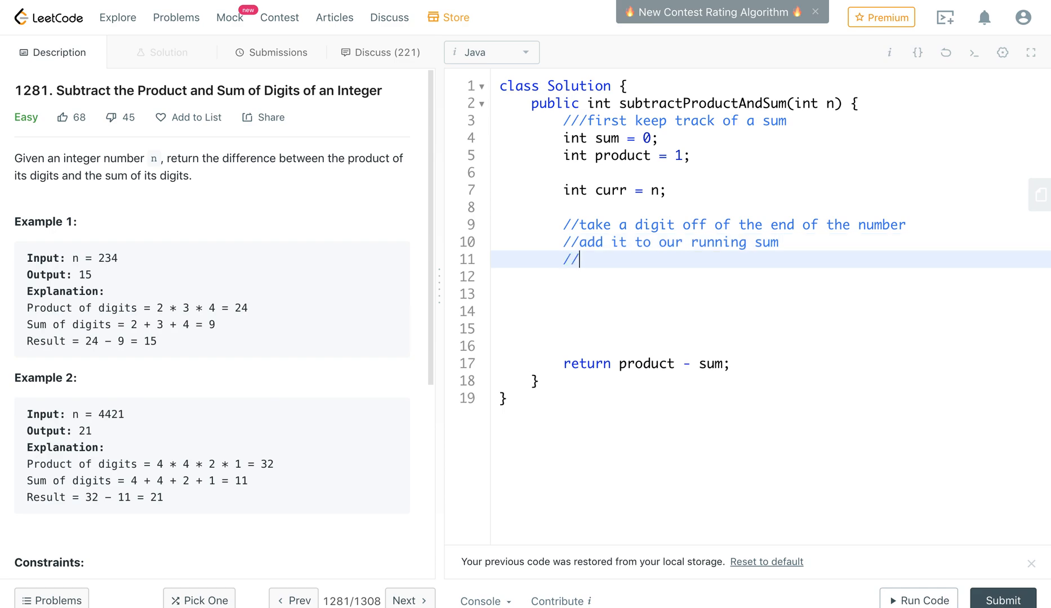
pyautogui.write('multipluy')
pyautogui.press('BackSpace')
pyautogui.press('BackSpace')
pyautogui.write('y')
pyautogui.write(' it by our running product')
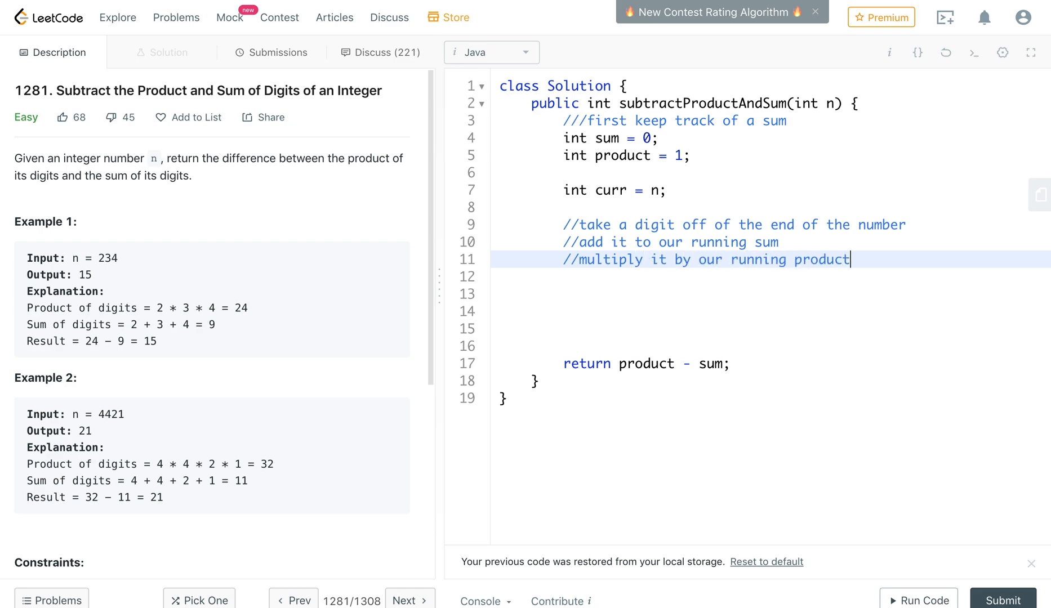
pyautogui.press('Return')
pyautogui.press('Return')
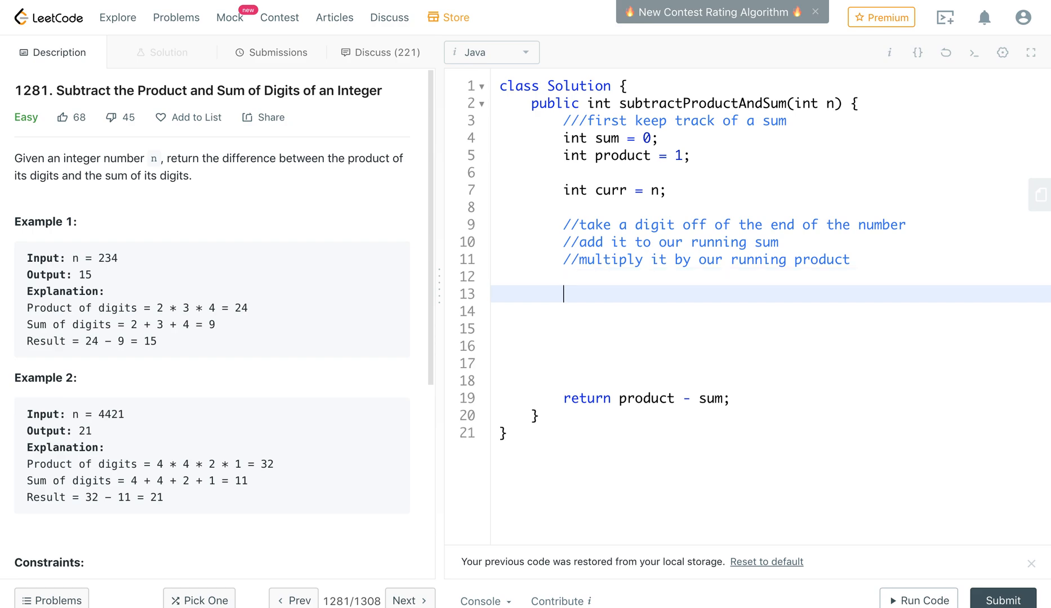
pyautogui.press('BackSpace')
pyautogui.press('BackSpace')
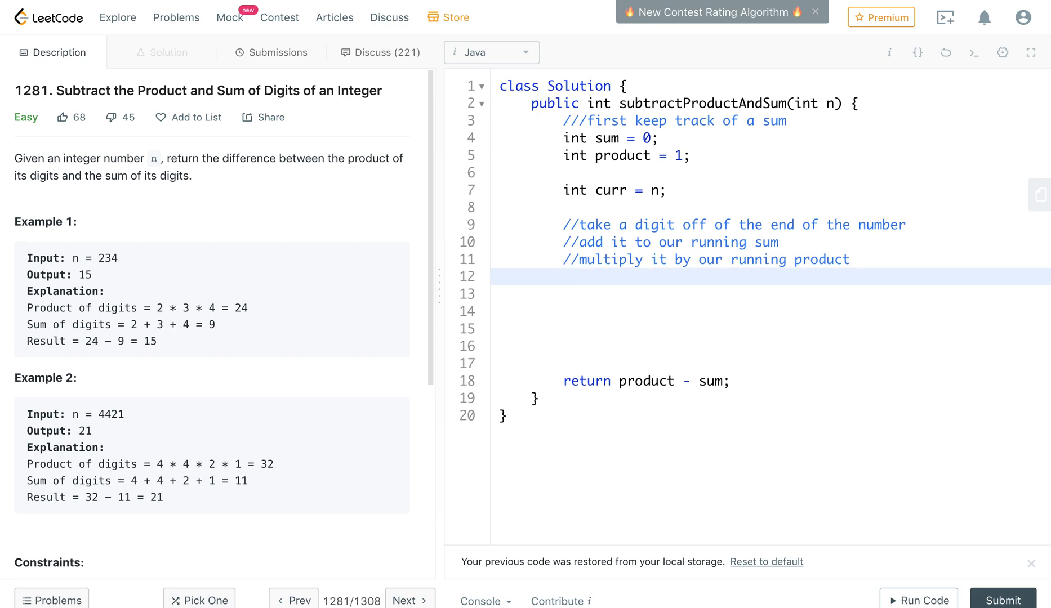
pyautogui.write('//then ')
pyautogui.write('we are going to ')
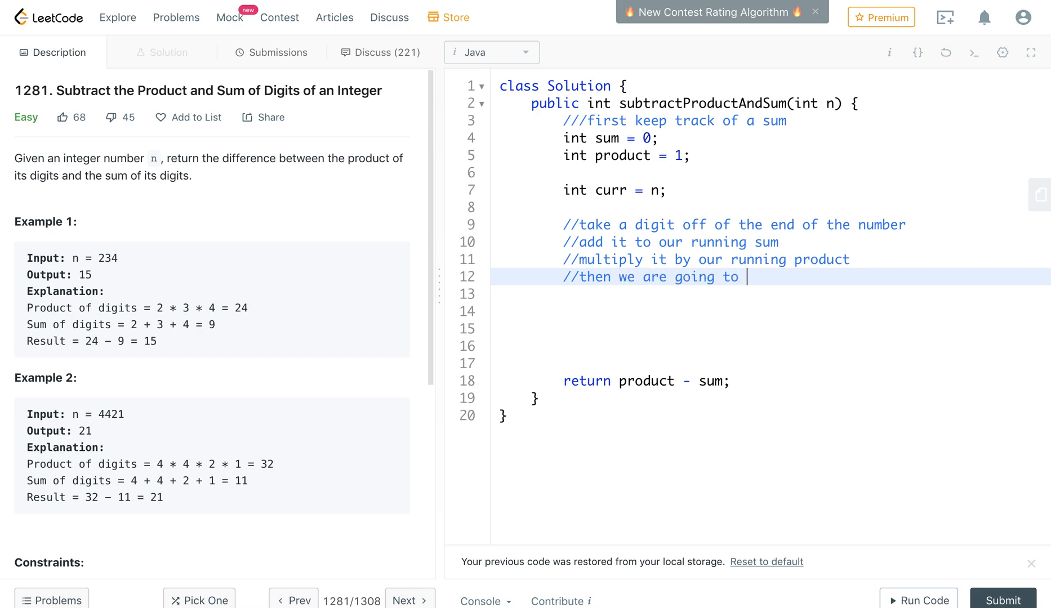
pyautogui.write('ta')
pyautogui.write('ke curr and ')
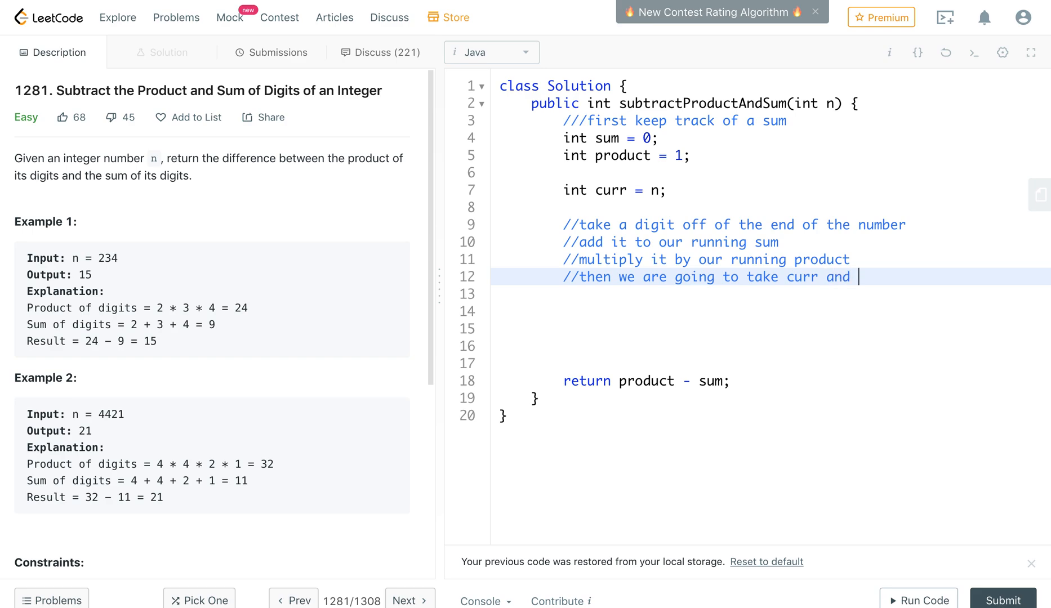
pyautogui.write(' remove that ')
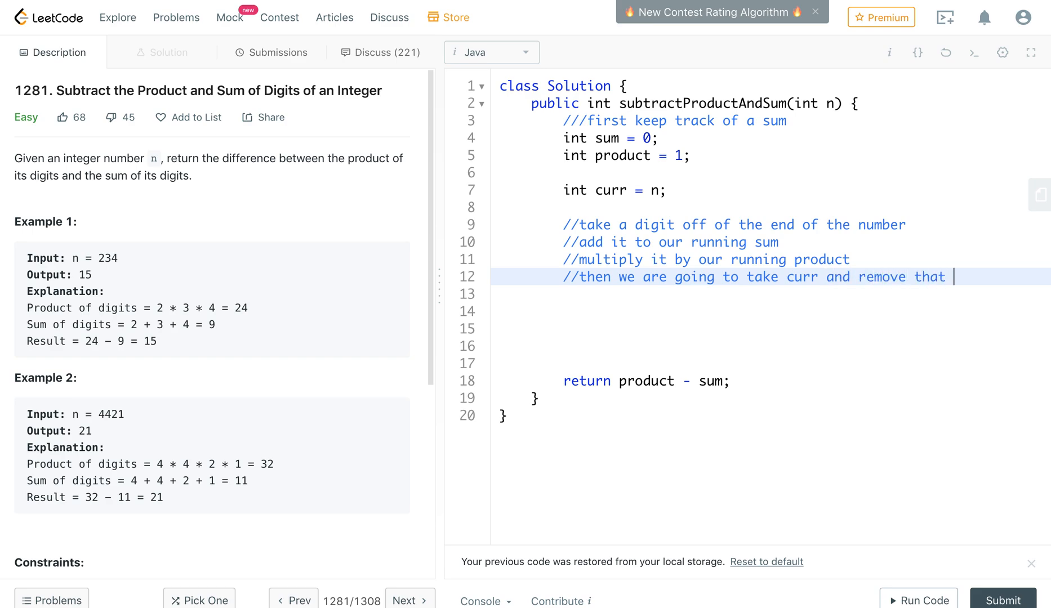
pyautogui.write('number')
pyautogui.press('Return')
pyautogui.press('Return')
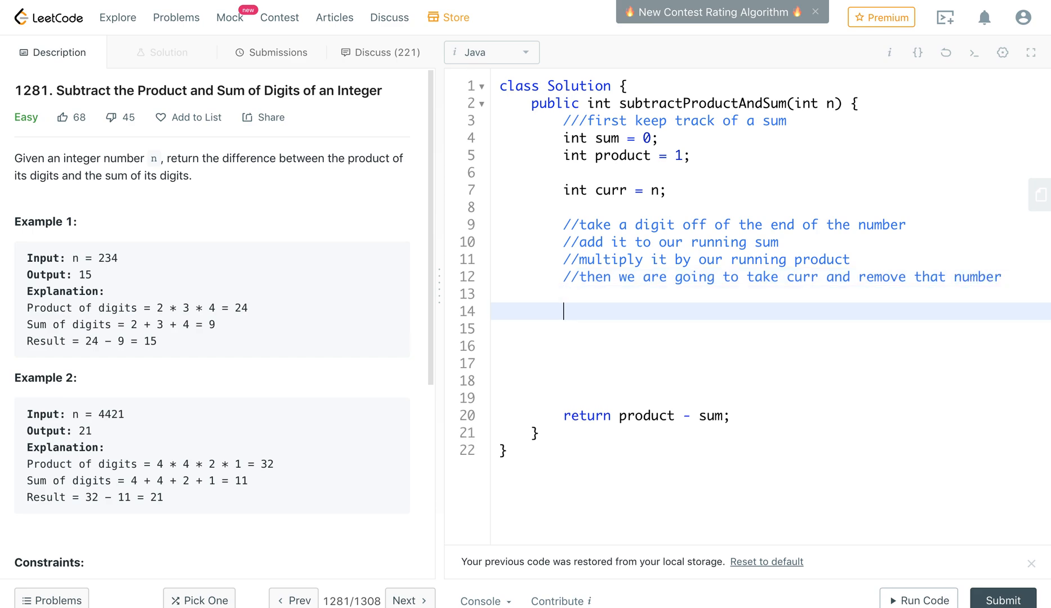
pyautogui.write('whil')
pyautogui.write('e (curr ')
pyautogui.write('>0')
# - Write while (curr > 0){ and open its body across several lines
pyautogui.press('Right')
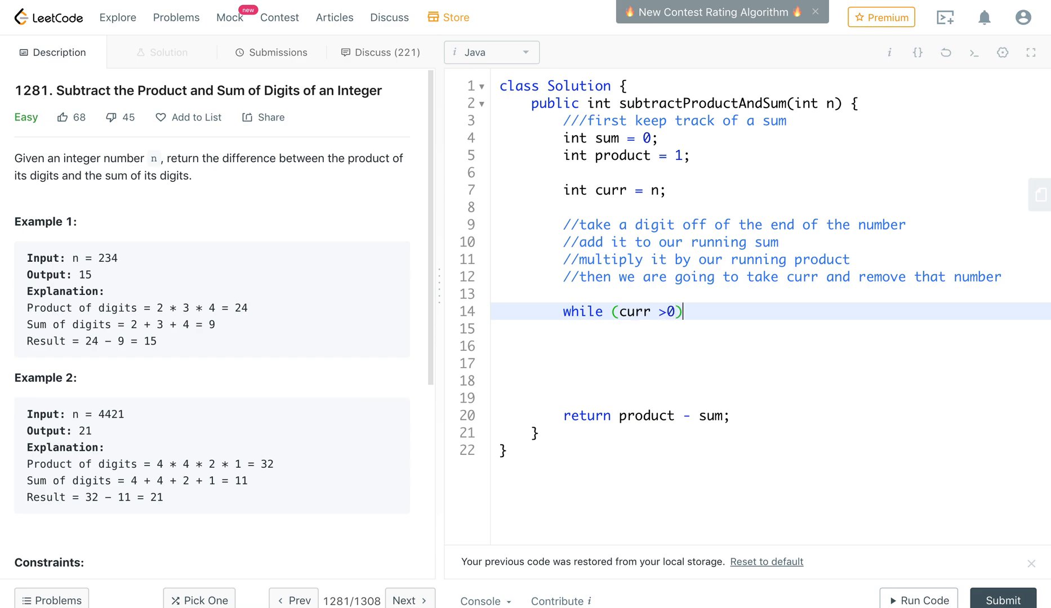
pyautogui.press('Left')
pyautogui.press('Left')
pyautogui.press('End')
pyautogui.write('{')
pyautogui.press('Return')
pyautogui.press('Return')
pyautogui.press('Return')
pyautogui.press('Return')
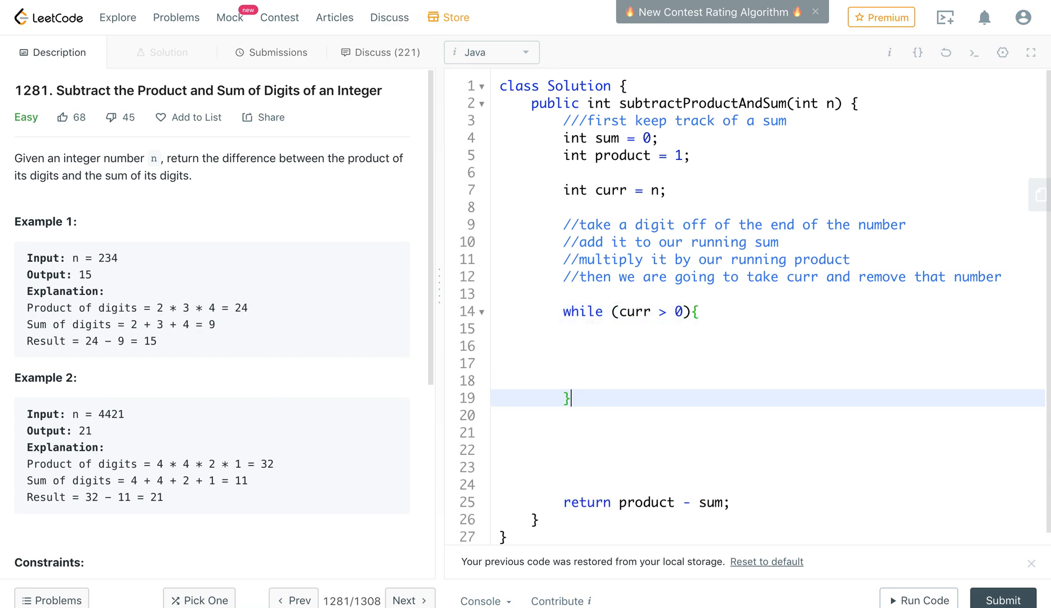
pyautogui.press('Down')
pyautogui.press('Down')
pyautogui.press('Down')
pyautogui.press('Down')
pyautogui.press('Left')
pyautogui.press('Left')
# - Remove extra blank lines before return and move into the loop's first line
pyautogui.press('BackSpace')
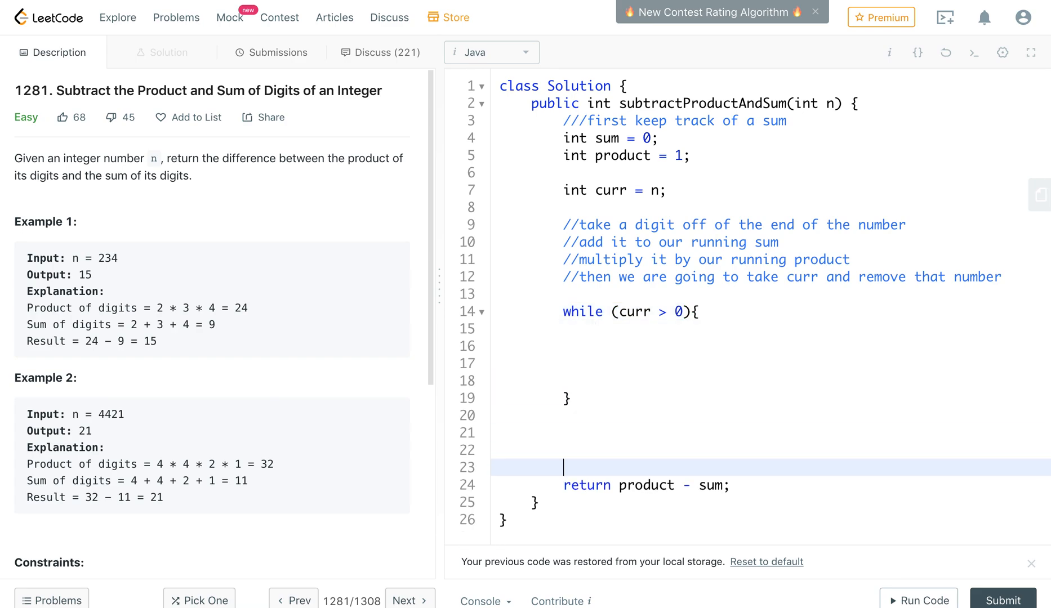
pyautogui.press('BackSpace')
pyautogui.press('BackSpace')
pyautogui.press('BackSpace')
pyautogui.press('BackSpace')
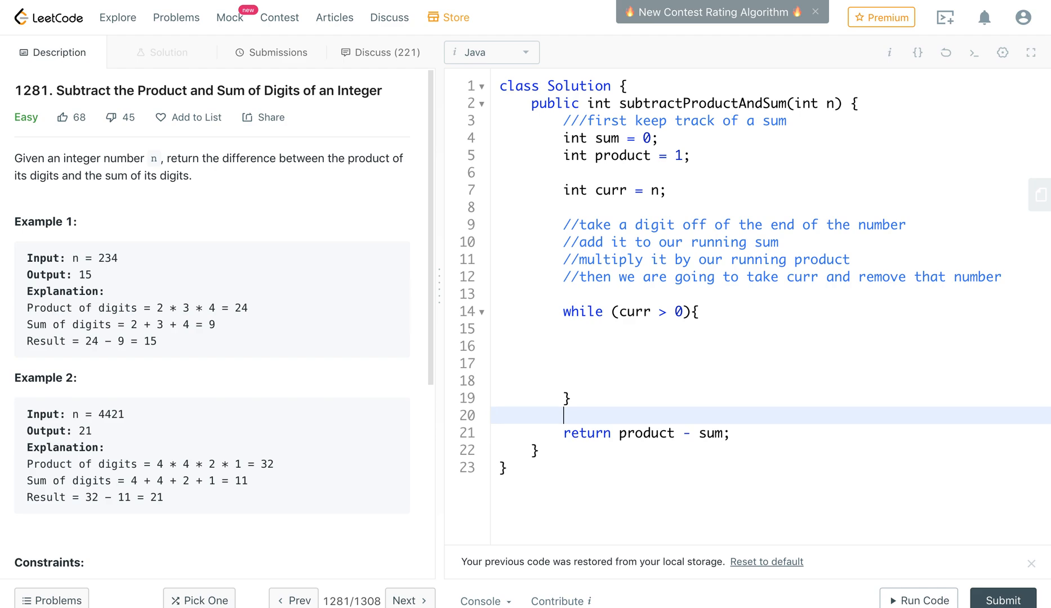
pyautogui.click(573, 340)
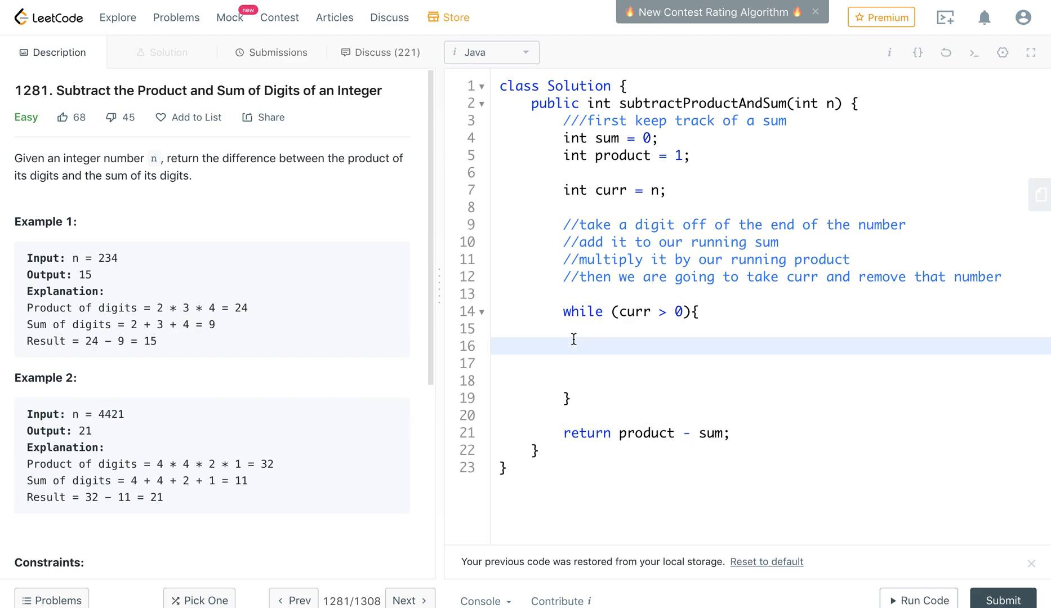
pyautogui.press('Up')
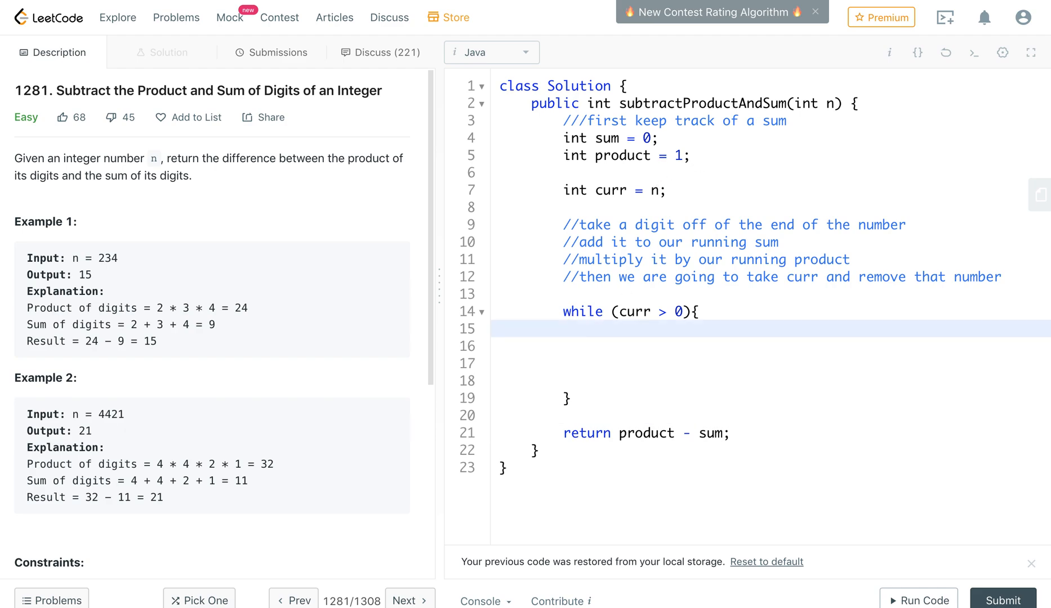
pyautogui.press('Up')
# - Compute int now = curr % 10 inside the loop, cleaning up stray slashes
pyautogui.press('Down')
pyautogui.press('Down')
pyautogui.write('int ')
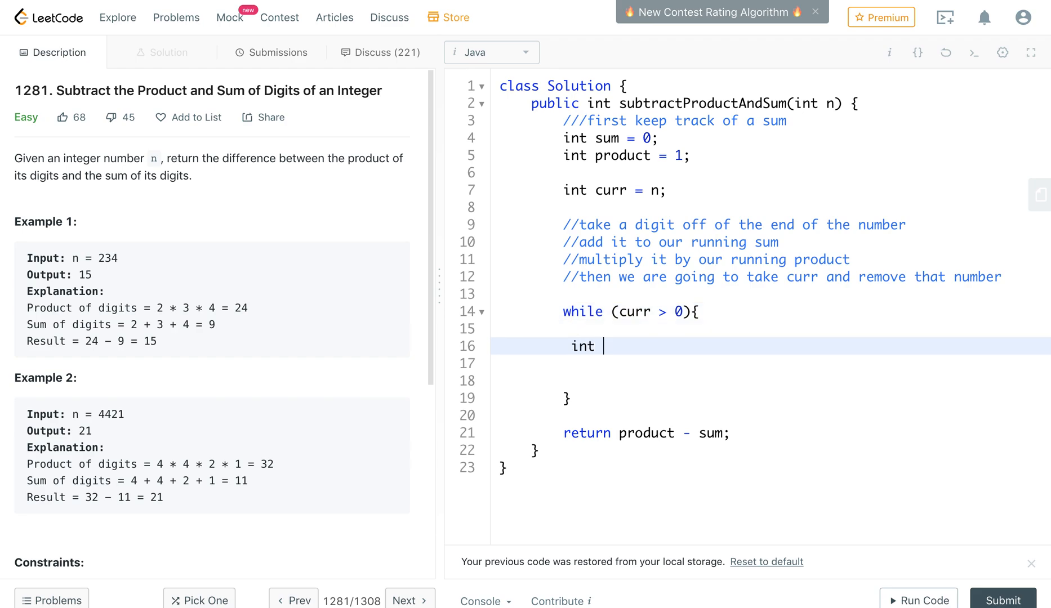
pyautogui.write('now =')
pyautogui.write('curr ')
pyautogui.write('%10')
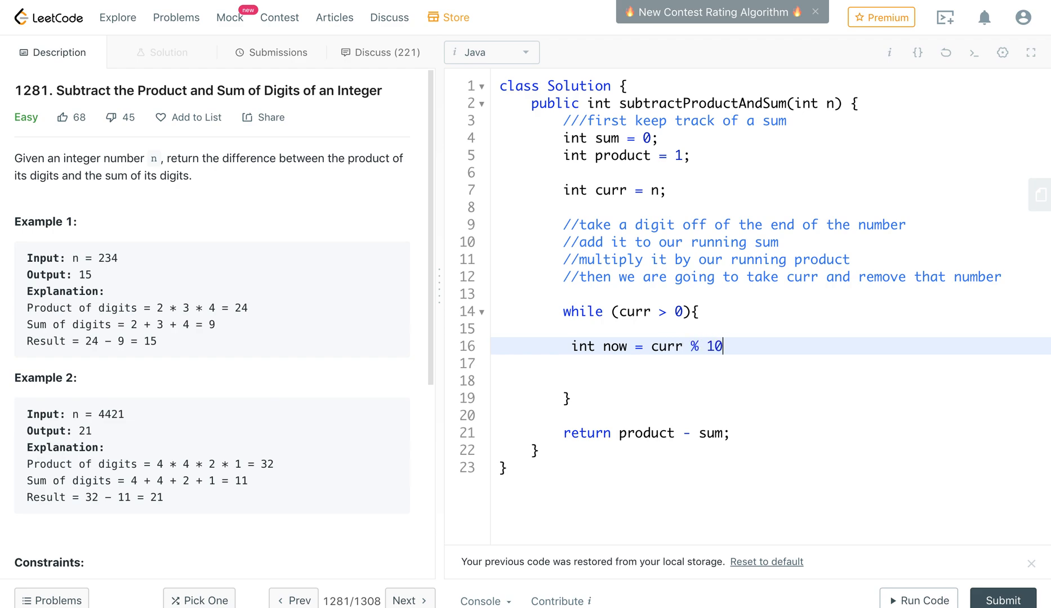
pyautogui.write(';')
pyautogui.write('//')
pyautogui.press('BackSpace')
pyautogui.press('Return')
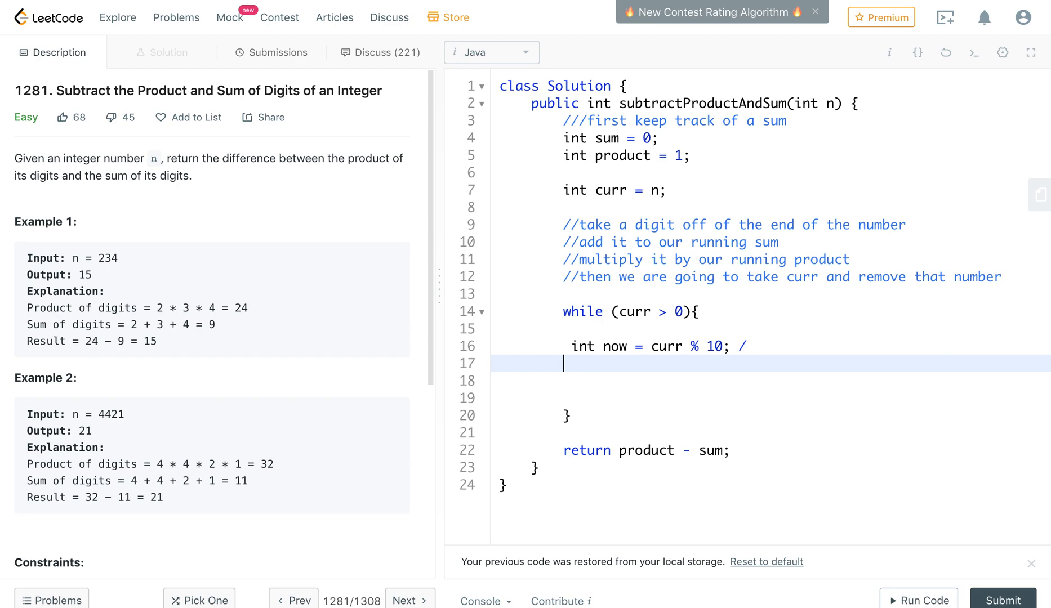
pyautogui.press('BackSpace')
pyautogui.press('BackSpace')
pyautogui.press('BackSpace')
pyautogui.press('BackSpace')
pyautogui.press('BackSpace')
pyautogui.press('Return')
pyautogui.write('sum +')
pyautogui.write('=')
pyautogui.write('now;')
# - Add sum += now and product *= now on the following lines
pyautogui.press('Return')
pyautogui.write('prod')
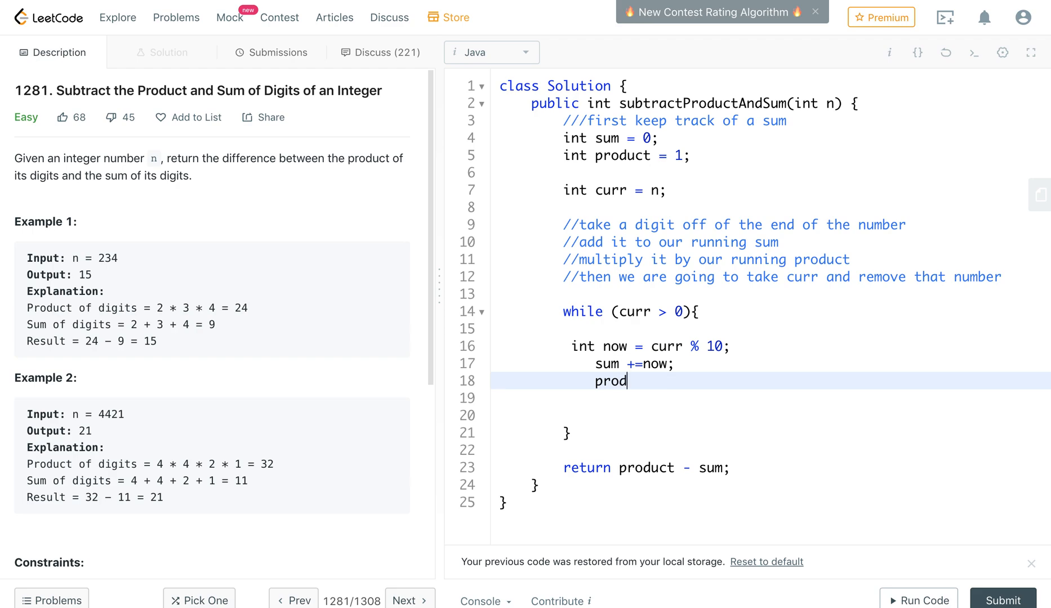
pyautogui.write('uct *')
pyautogui.write('=')
pyautogui.write('now;')
pyautogui.press('Return')
pyautogui.press('Return')
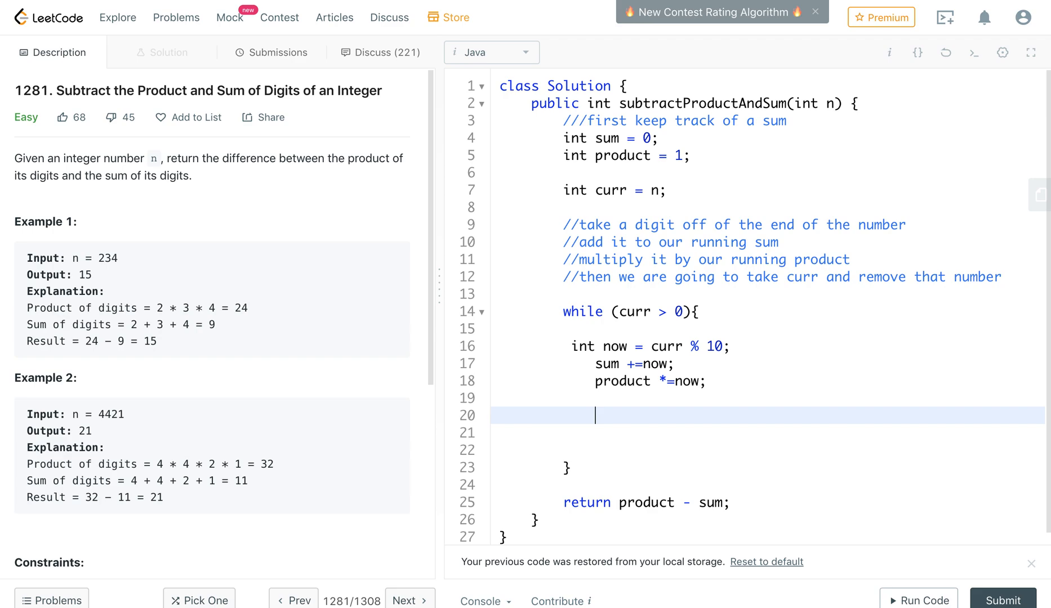
# - End the loop with curr = curr/10 and remove the extra blank lines
pyautogui.press('Down')
pyautogui.press('Down')
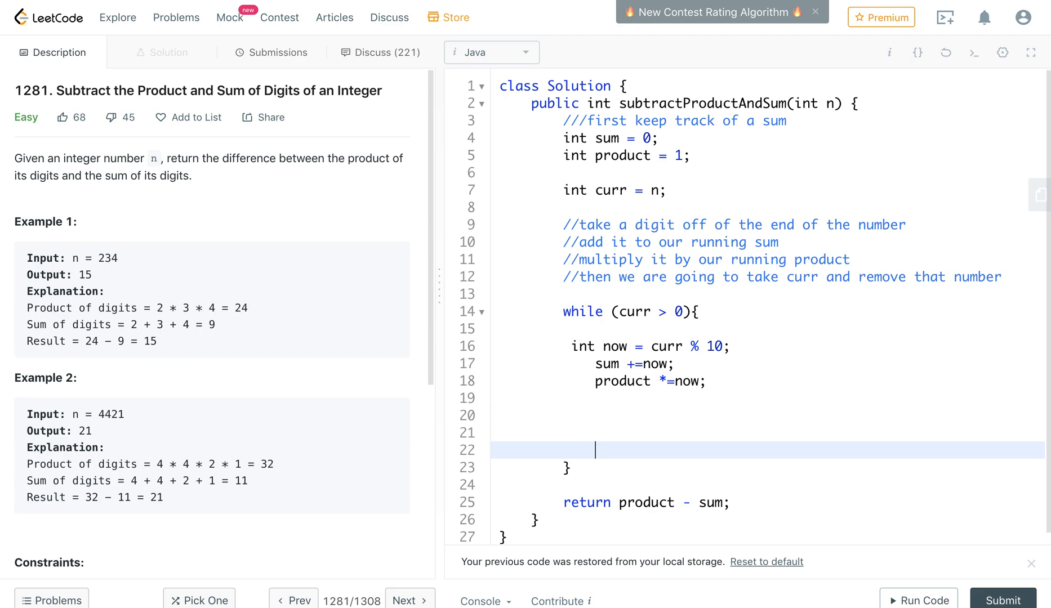
pyautogui.press('BackSpace')
pyautogui.press('BackSpace')
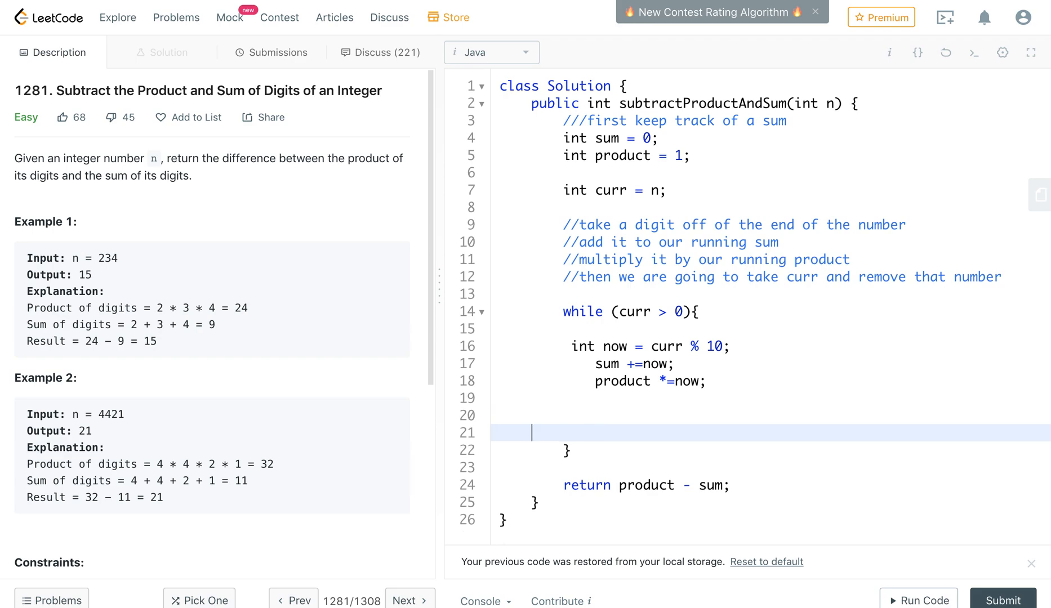
pyautogui.press('BackSpace')
pyautogui.press('BackSpace')
pyautogui.press('BackSpace')
pyautogui.press('BackSpace')
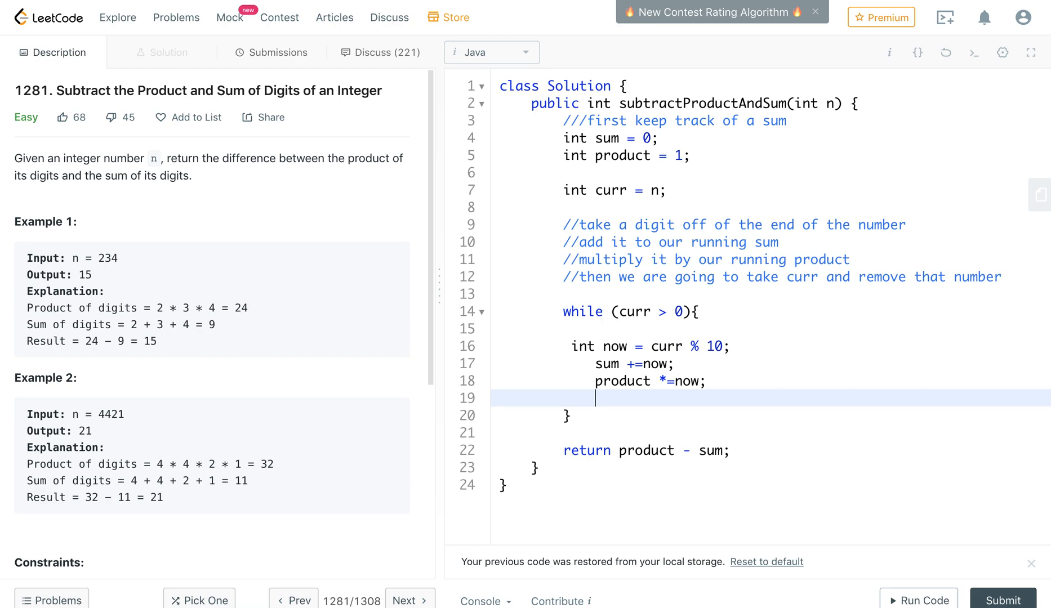
pyautogui.write('curr ')
pyautogui.write('= c')
pyautogui.write('urr/')
pyautogui.write('10')
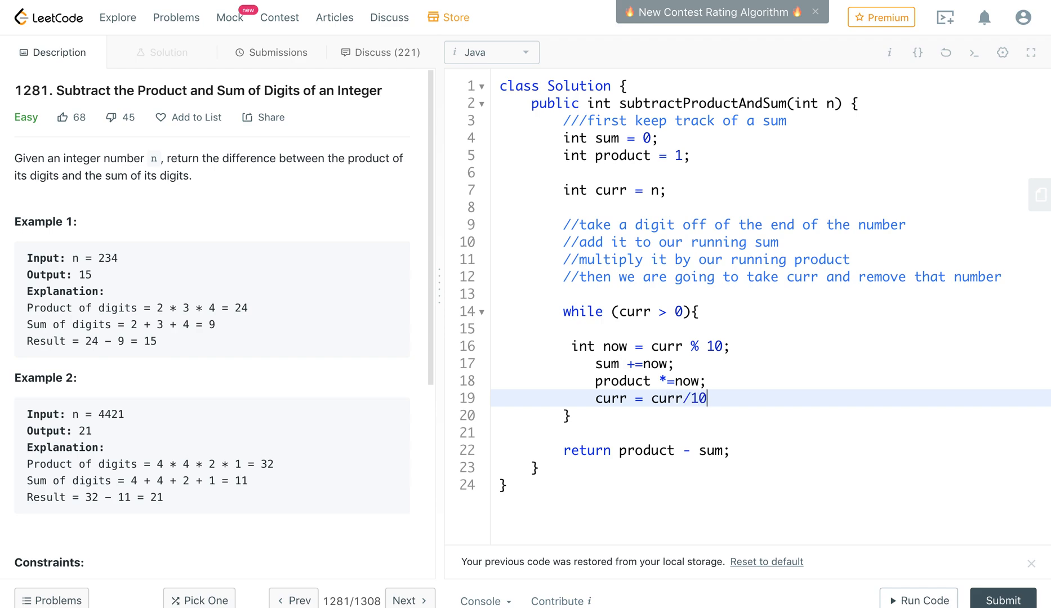
pyautogui.write('p')
pyautogui.click(589, 450)
# - Run on sample 234 for Accepted output 15, then remove the blank line under the loop header
pyautogui.click(918, 599)
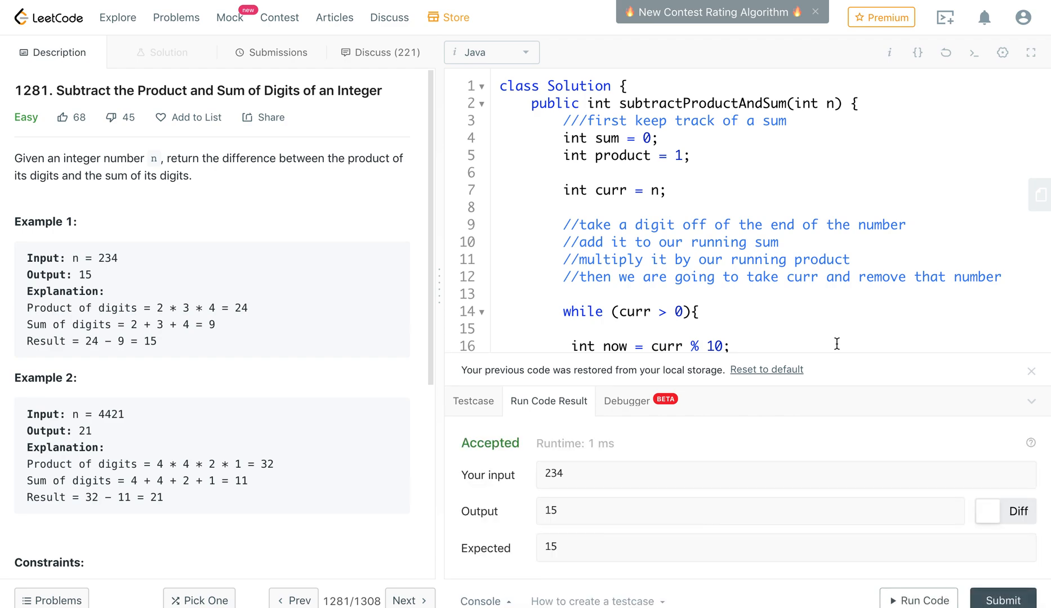
pyautogui.click(661, 331)
pyautogui.press('BackSpace')
pyautogui.press('BackSpace')
pyautogui.press('BackSpace')
pyautogui.press('BackSpace')
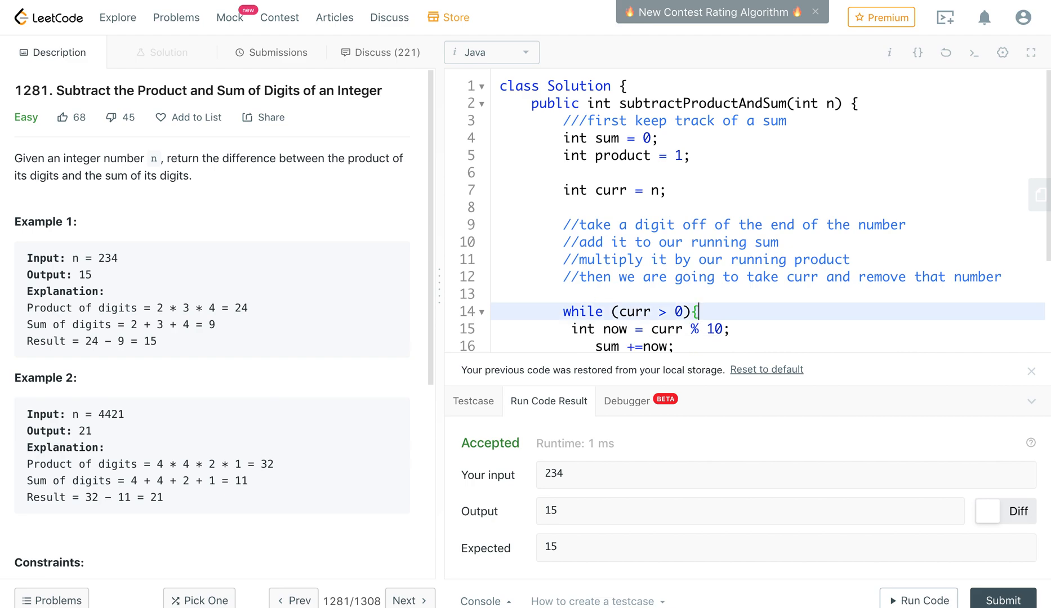
# - Delete stray blank lines in the method and collapse the run result panel
pyautogui.click(652, 296)
pyautogui.press('BackSpace')
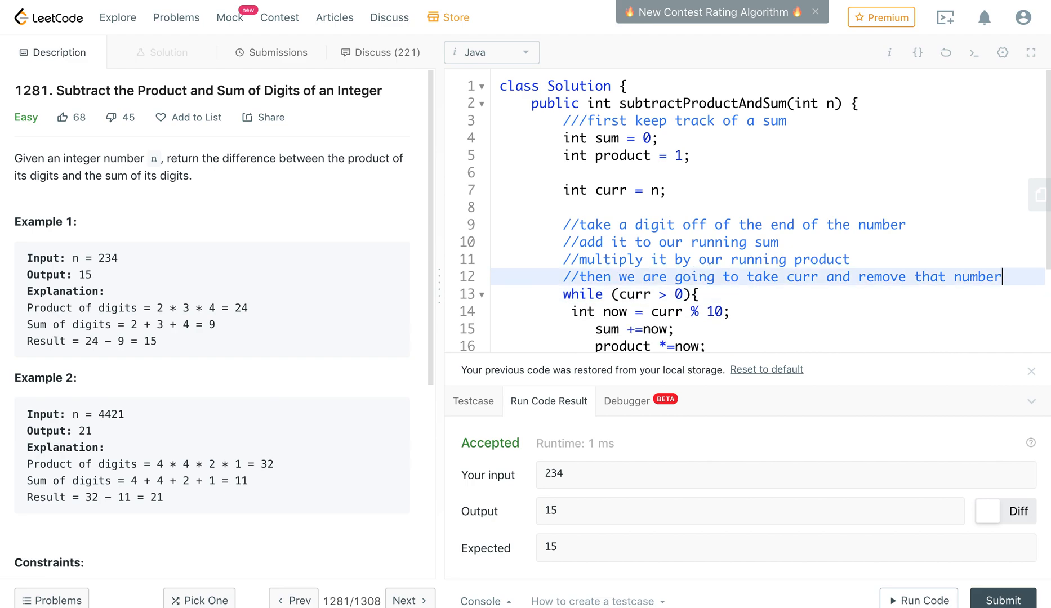
pyautogui.click(565, 222)
pyautogui.press('Up')
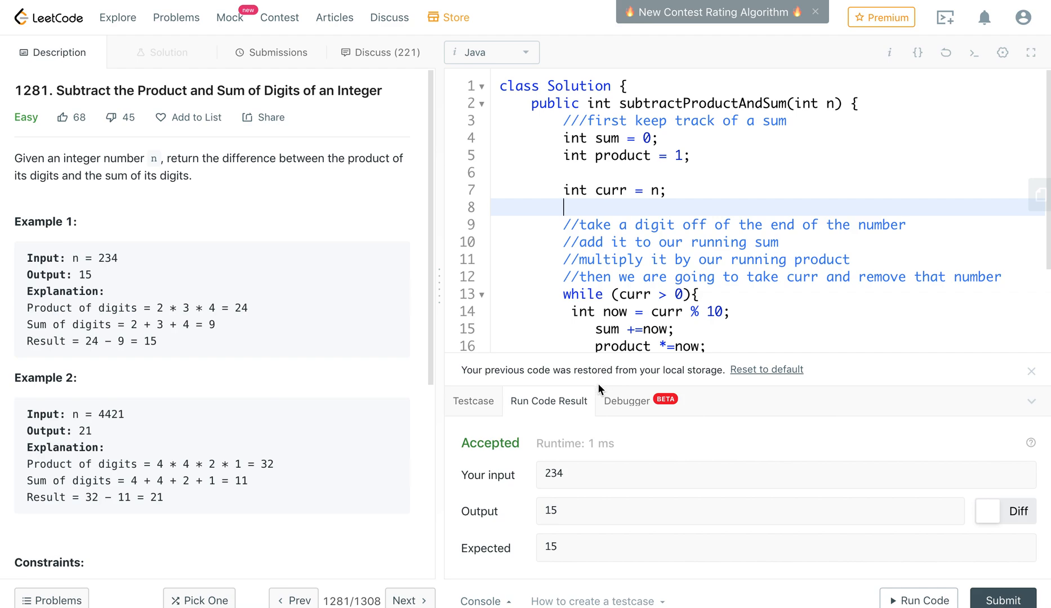
pyautogui.click(1031, 400)
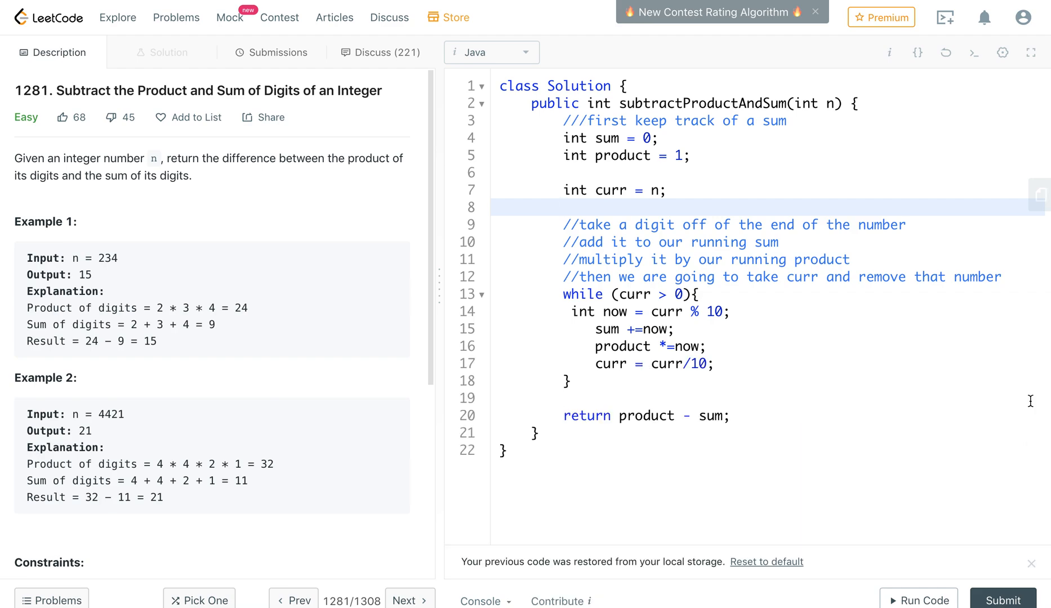
# - Add System.out.println(curr%10+" this is curr %10") after int now and select it for copying
pyautogui.click(743, 313)
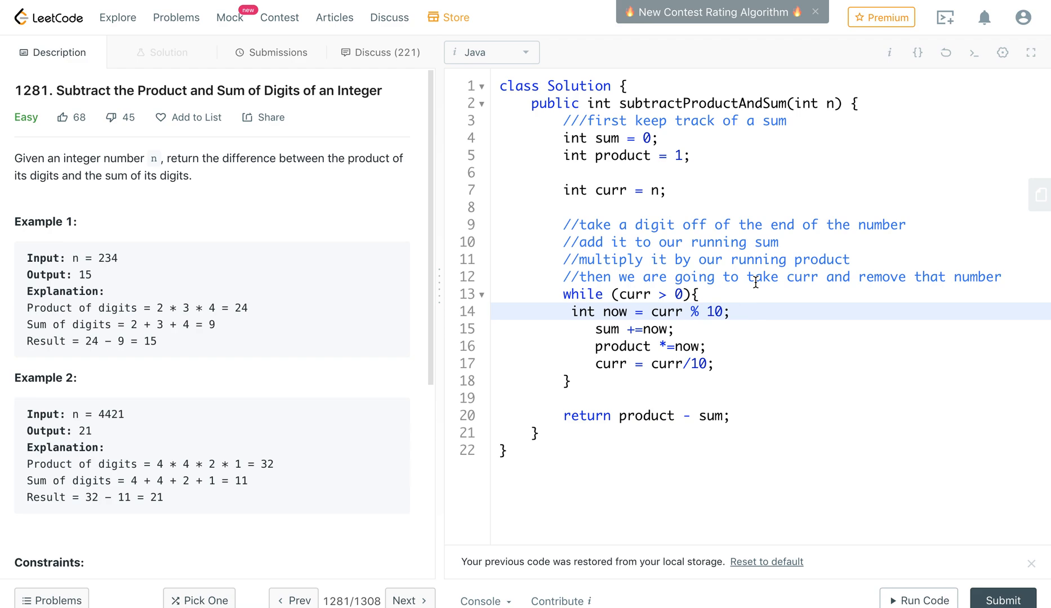
pyautogui.press('Return')
pyautogui.write('S')
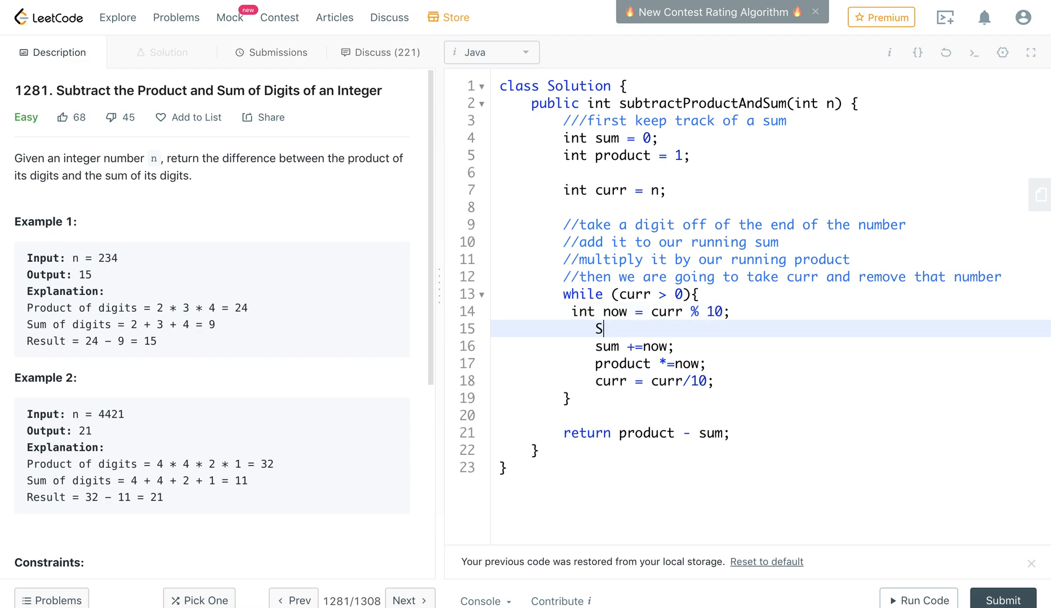
pyautogui.write('ystme')
pyautogui.press('BackSpace')
pyautogui.press('BackSpace')
pyautogui.write('em')
pyautogui.write('.out.prin')
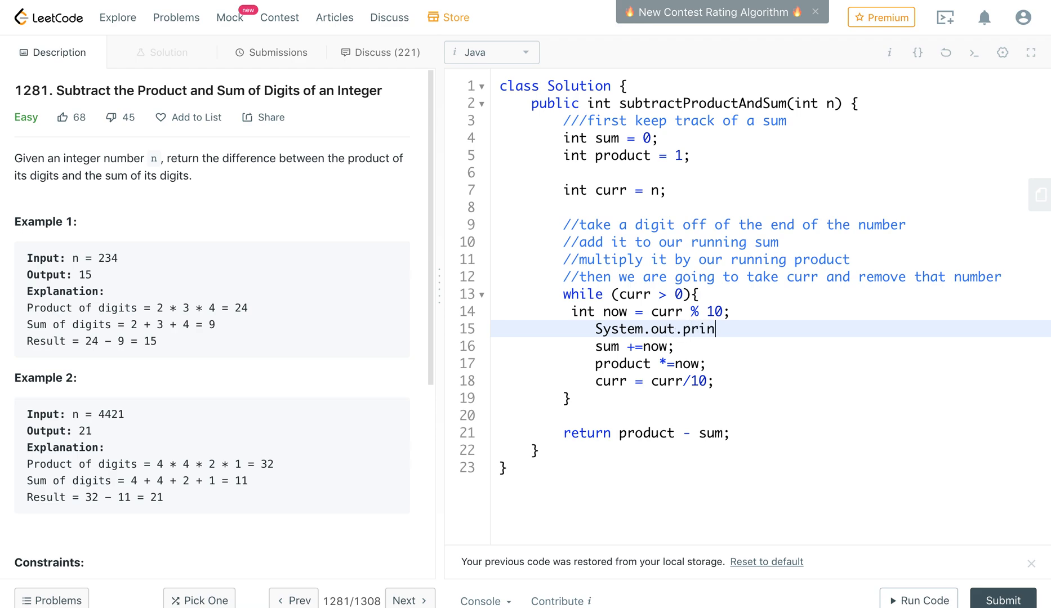
pyautogui.write('tln(')
pyautogui.write('curr')
pyautogui.write('%10')
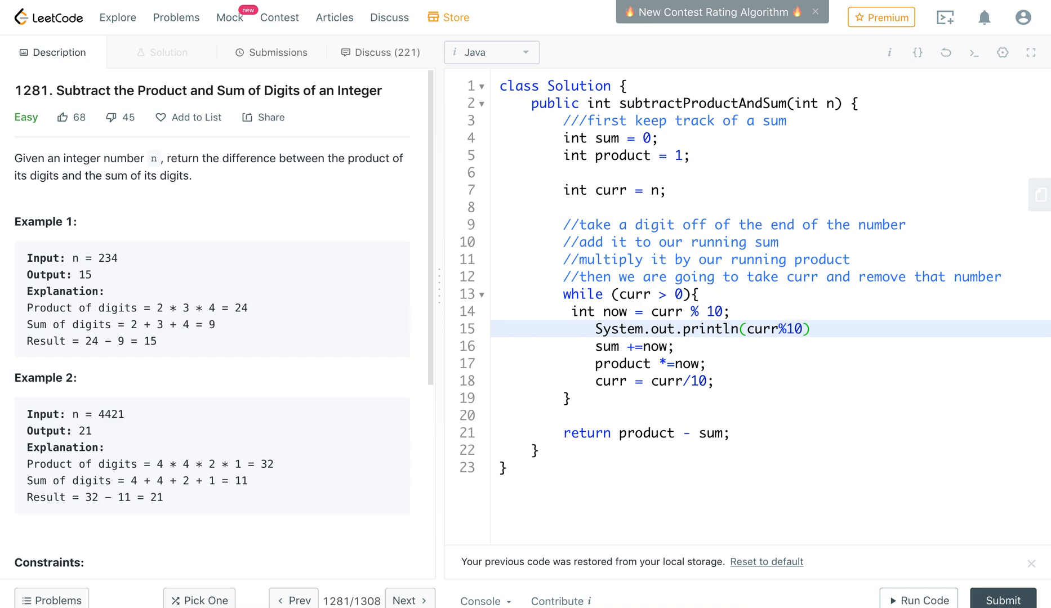
pyautogui.write('+')
pyautogui.write('" this is c')
pyautogui.write('urr ')
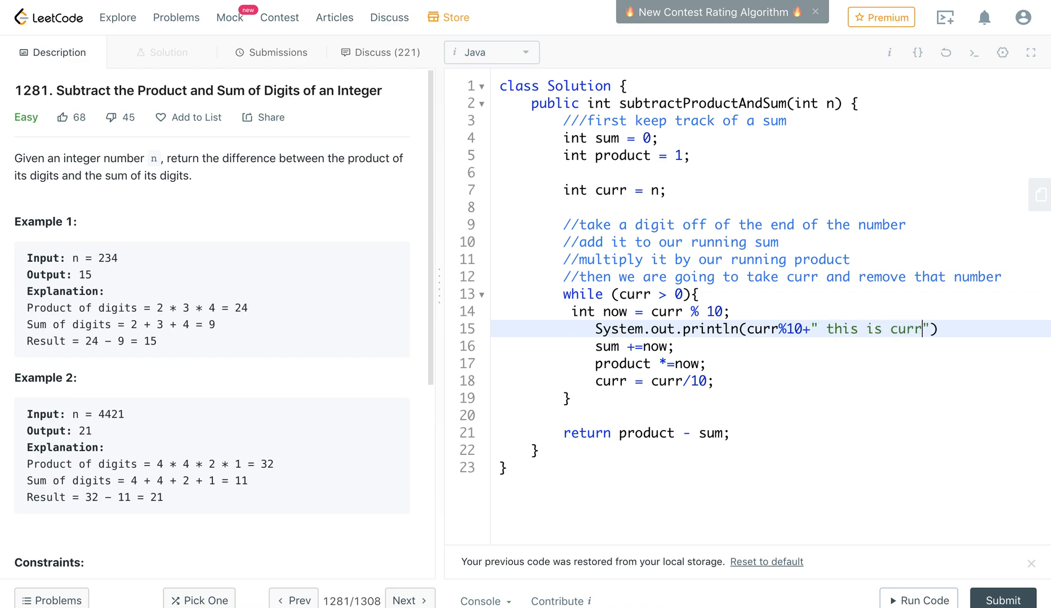
pyautogui.write('%')
pyautogui.write('10");')
pyautogui.moveTo(985, 330)
pyautogui.mouseDown()
pyautogui.moveTo(511, 313)
pyautogui.moveTo(597, 329)
pyautogui.mouseUp()
pyautogui.hotkey('ctrl', 'c')
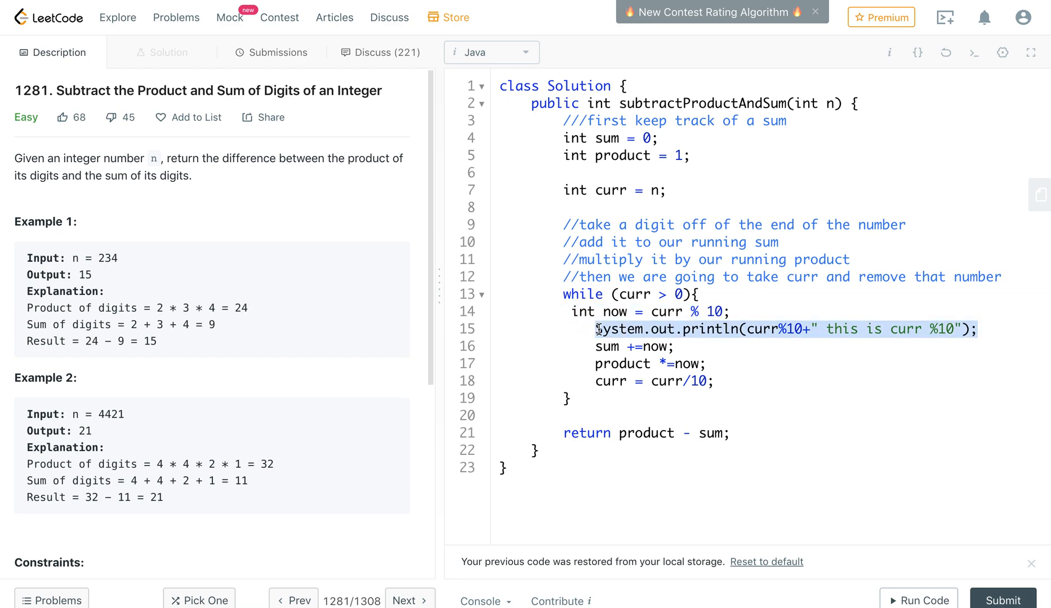
# - Paste a copy of the debug println after the product update
pyautogui.click(726, 364)
pyautogui.press('Return')
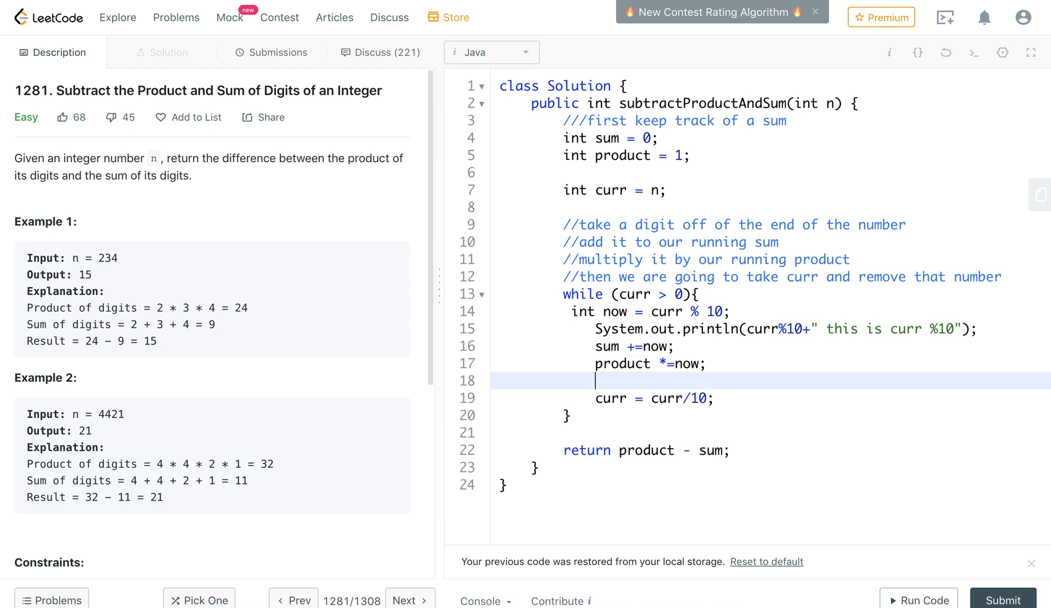
pyautogui.press('Return')
pyautogui.write('this i')
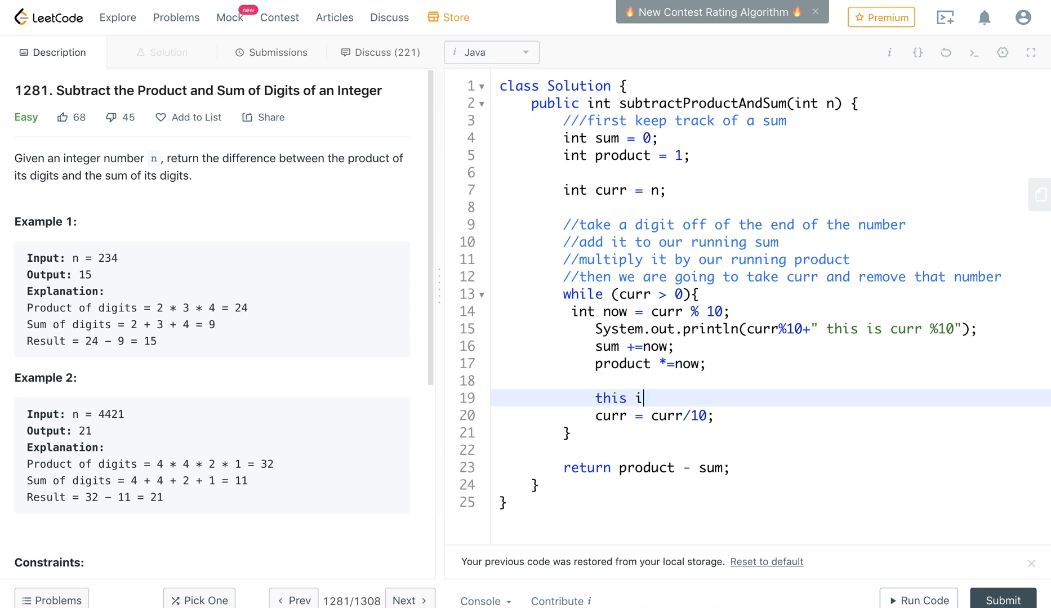
pyautogui.press('BackSpace')
pyautogui.press('BackSpace')
pyautogui.press('BackSpace')
pyautogui.press('BackSpace')
pyautogui.press('BackSpace')
pyautogui.press('BackSpace')
pyautogui.write('/')
pyautogui.hotkey('ctrl', 'v')
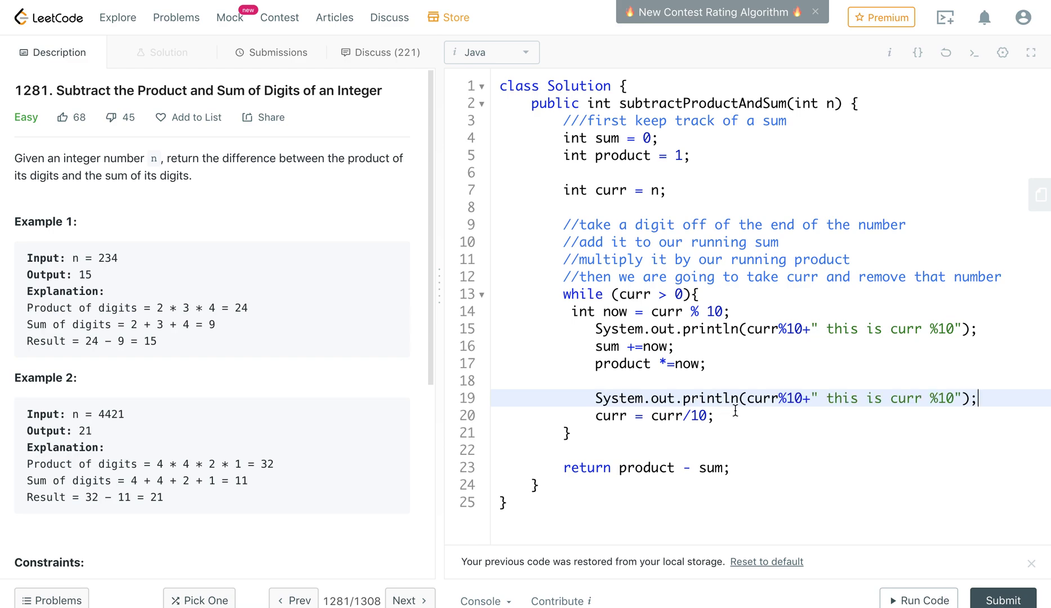
# - Change the pasted line to print curr/10 labelled "this is curr/10", remove blank line 18, and run
pyautogui.click(787, 398)
pyautogui.press('BackSpace')
pyautogui.write('/')
pyautogui.click(942, 398)
pyautogui.press('BackSpace')
pyautogui.press('BackSpace')
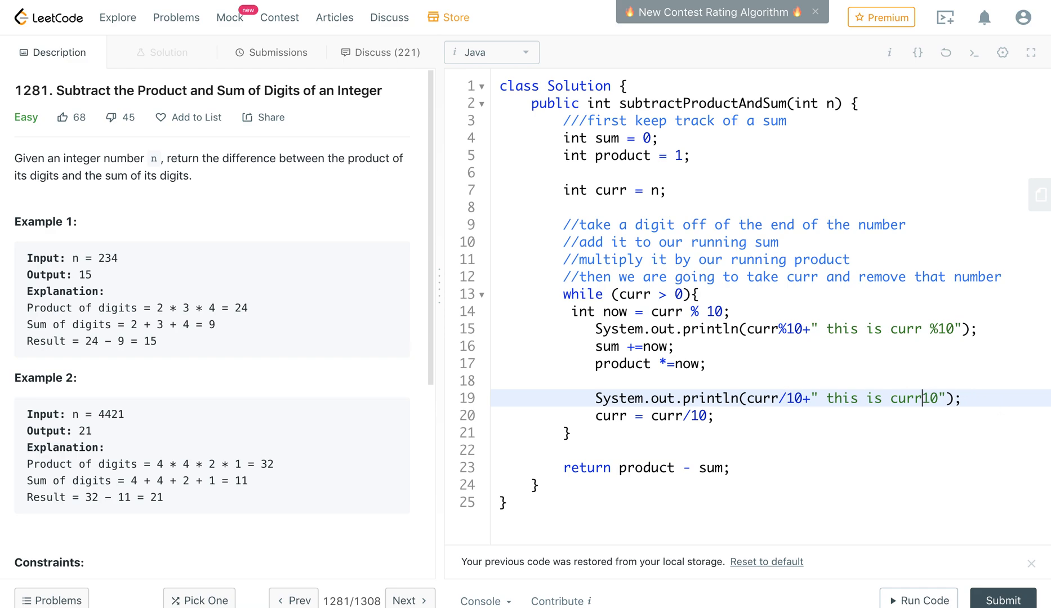
pyautogui.write('/')
pyautogui.click(653, 386)
pyautogui.press('BackSpace')
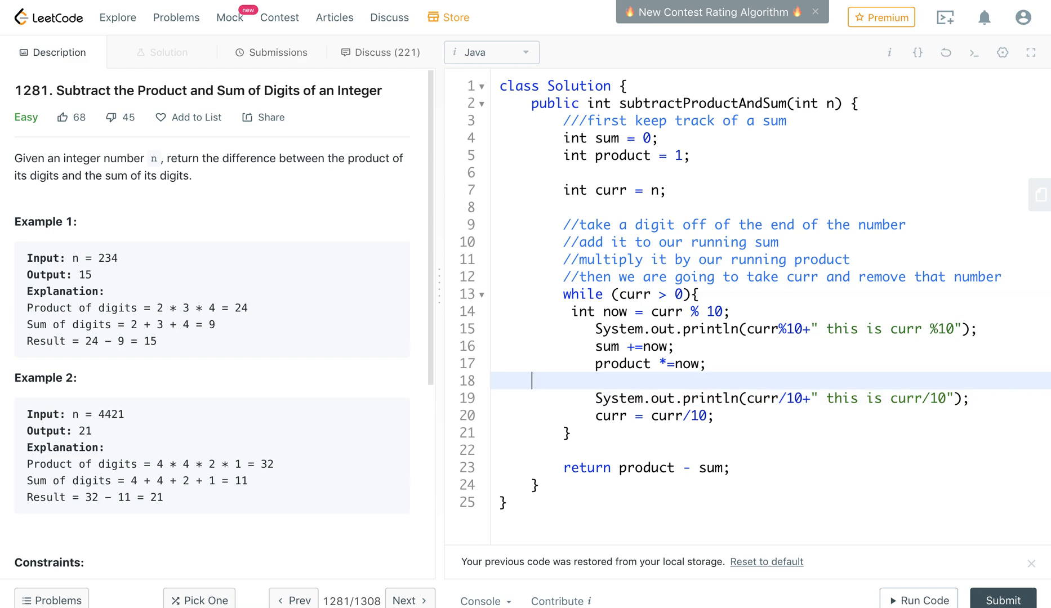
pyautogui.press('BackSpace')
pyautogui.press('BackSpace')
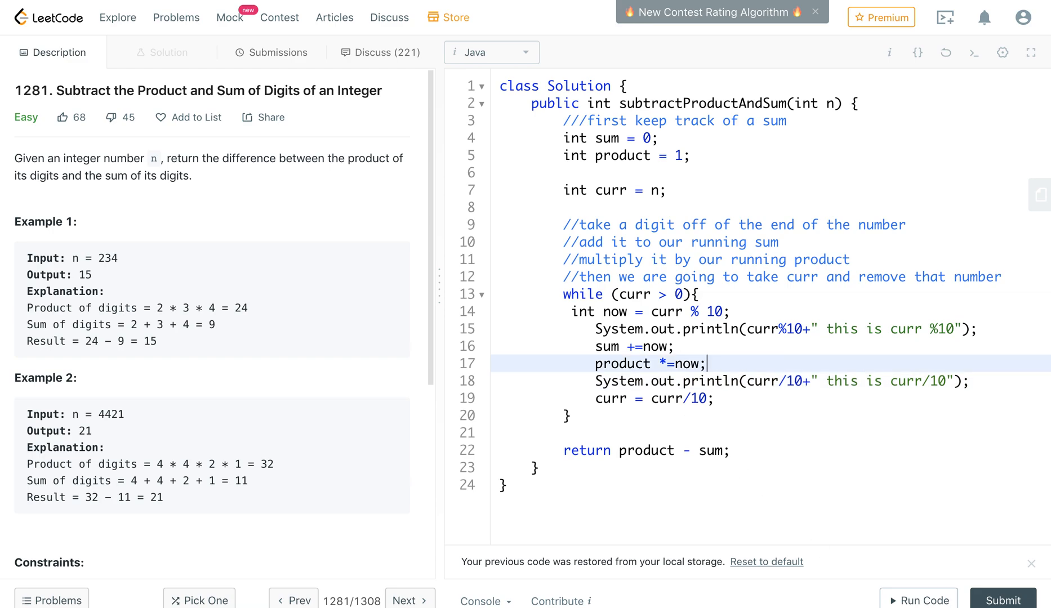
pyautogui.click(918, 600)
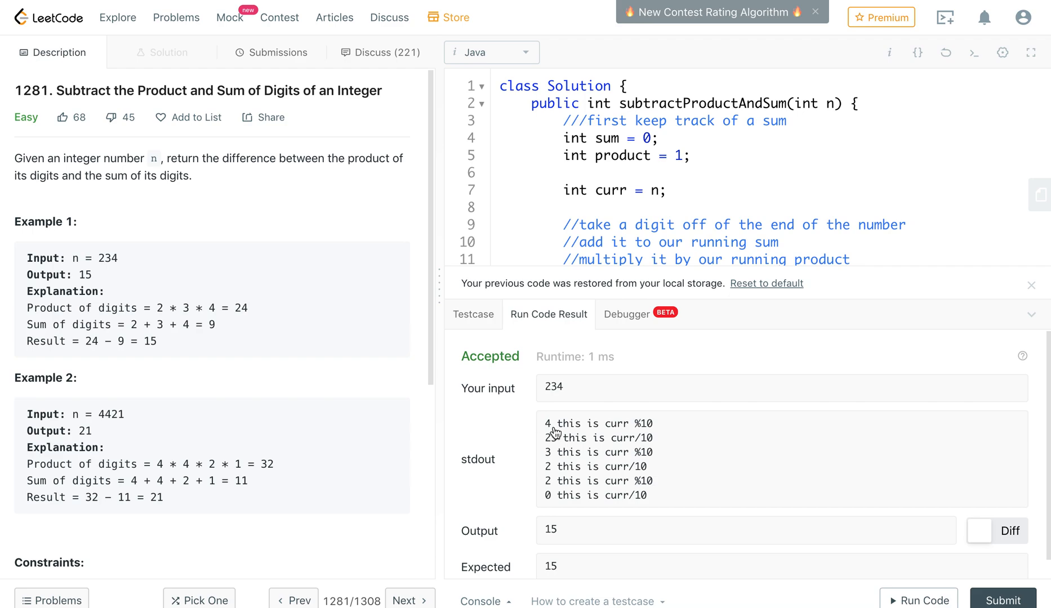
# - Review the Accepted run's per-digit stdout and highlight uses of now while explaining the code
pyautogui.click(870, 172)
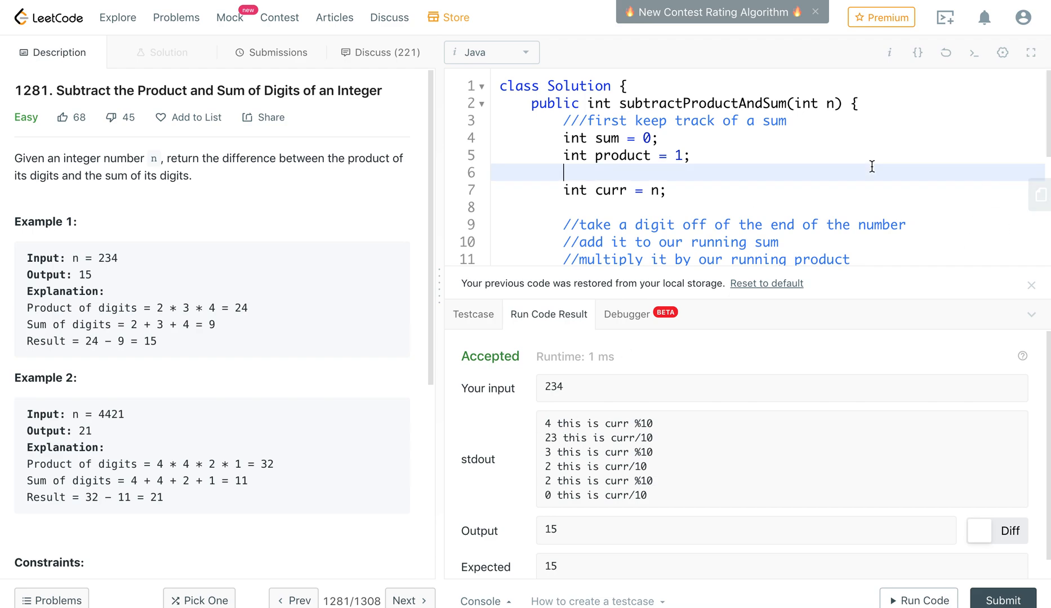
pyautogui.press('Down')
pyautogui.press('Down')
pyautogui.press('Down')
pyautogui.press('Down')
pyautogui.press('Down')
pyautogui.press('Down')
pyautogui.press('Down')
pyautogui.press('Down')
pyautogui.press('Down')
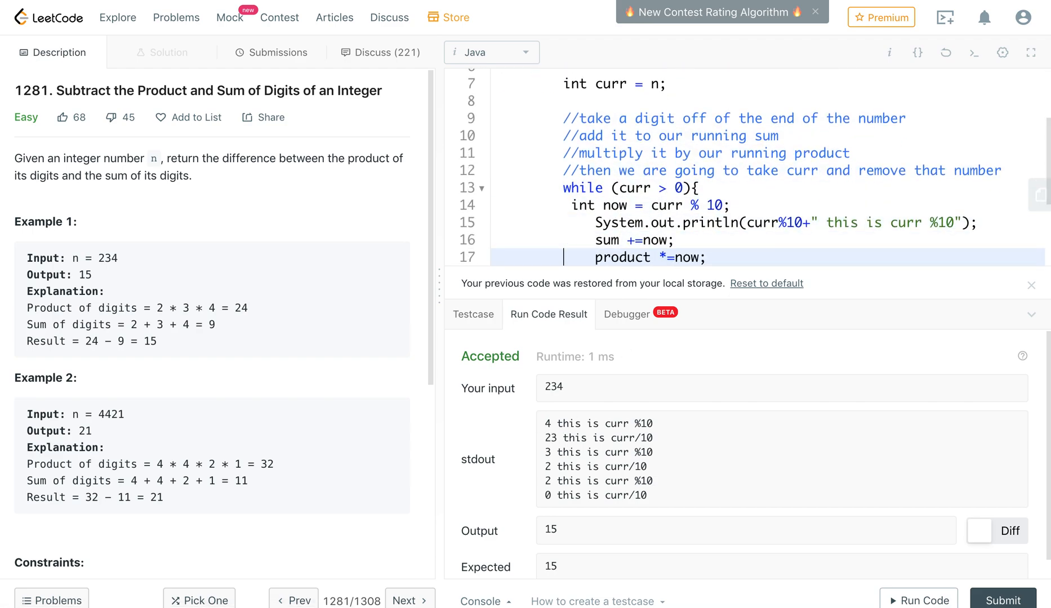
pyautogui.press('Down')
pyautogui.press('Down')
pyautogui.press('Down')
pyautogui.press('Up')
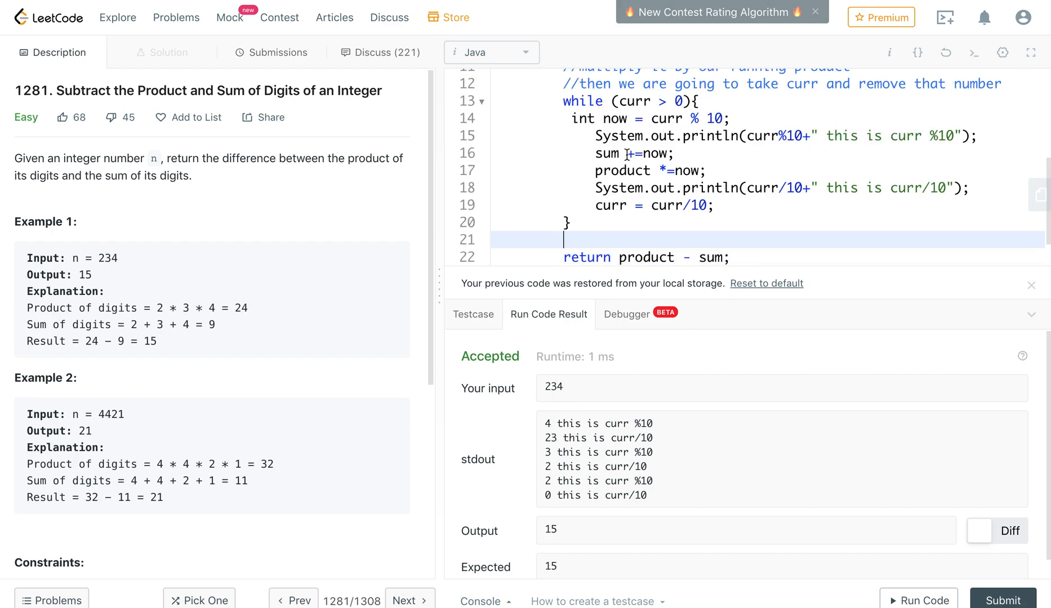
pyautogui.doubleClick(655, 153)
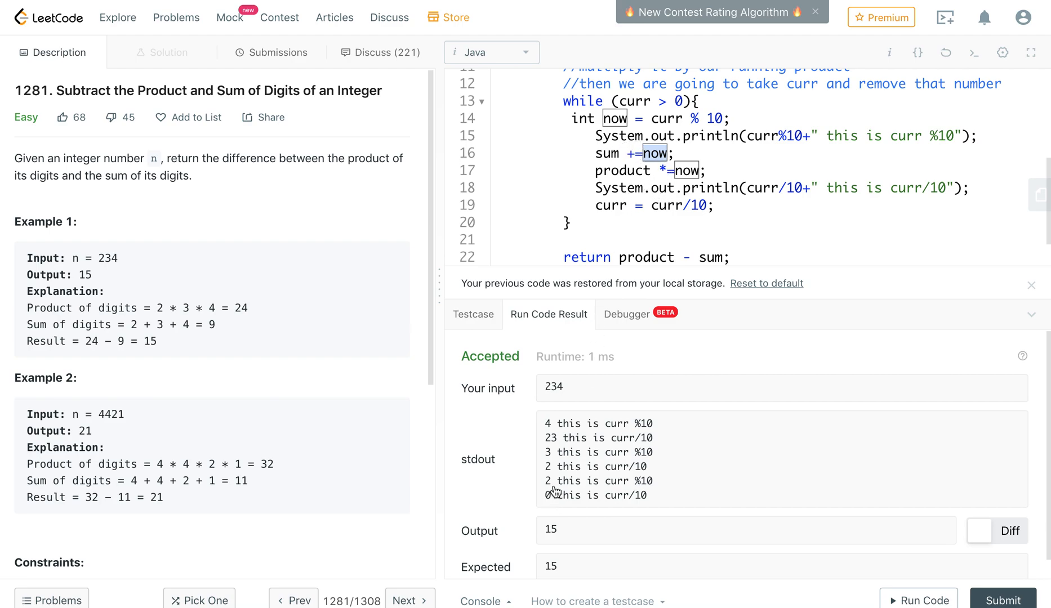
pyautogui.click(587, 220)
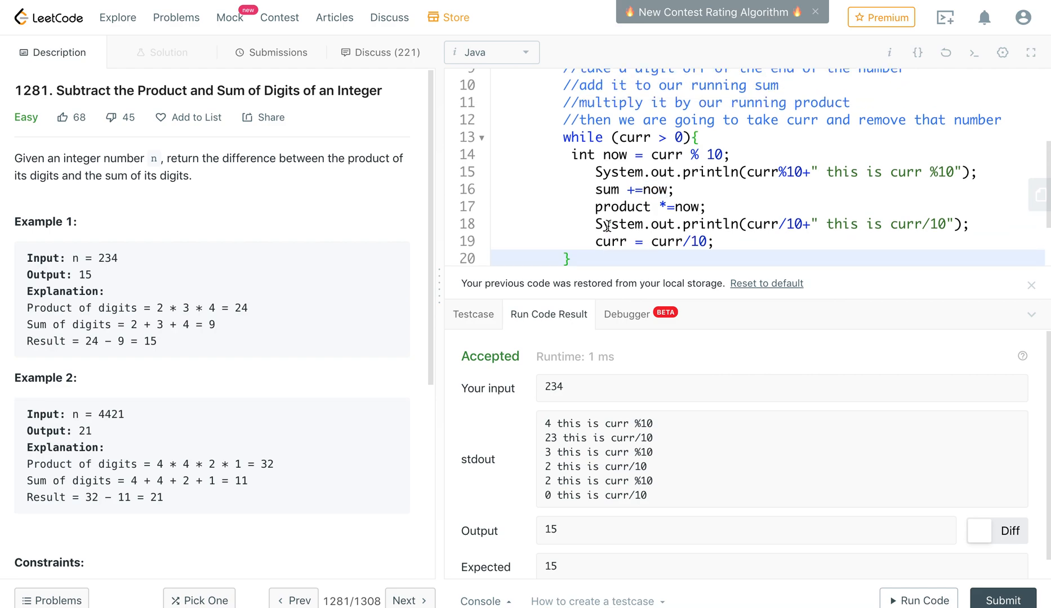
pyautogui.scroll(3, 587, 219)
pyautogui.moveTo(698, 193); pyautogui.dragTo(558, 193)
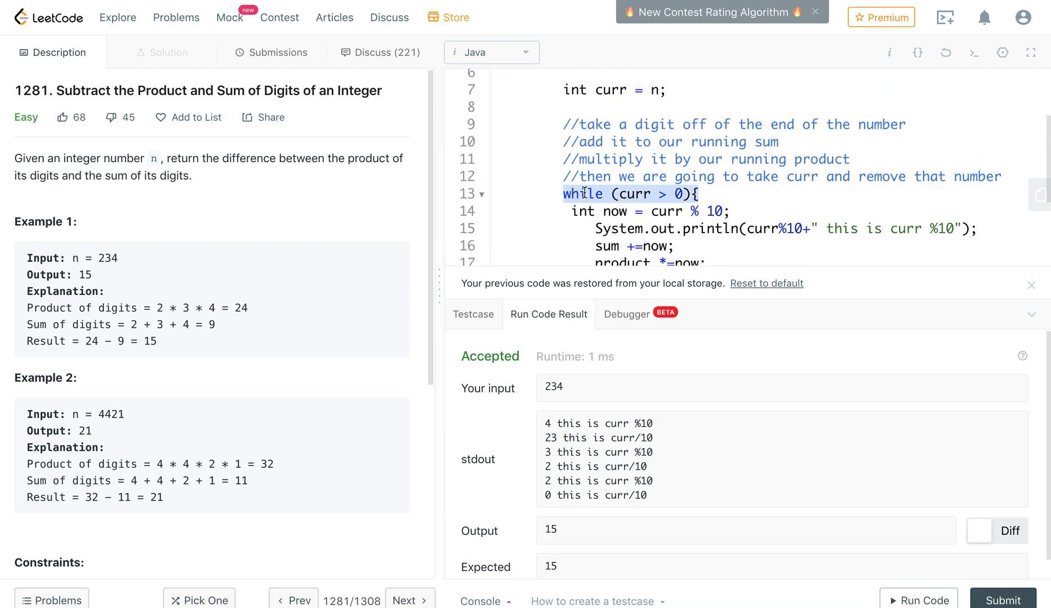
# - Review the return statement, highlighting the product and sum terms
pyautogui.click(656, 195)
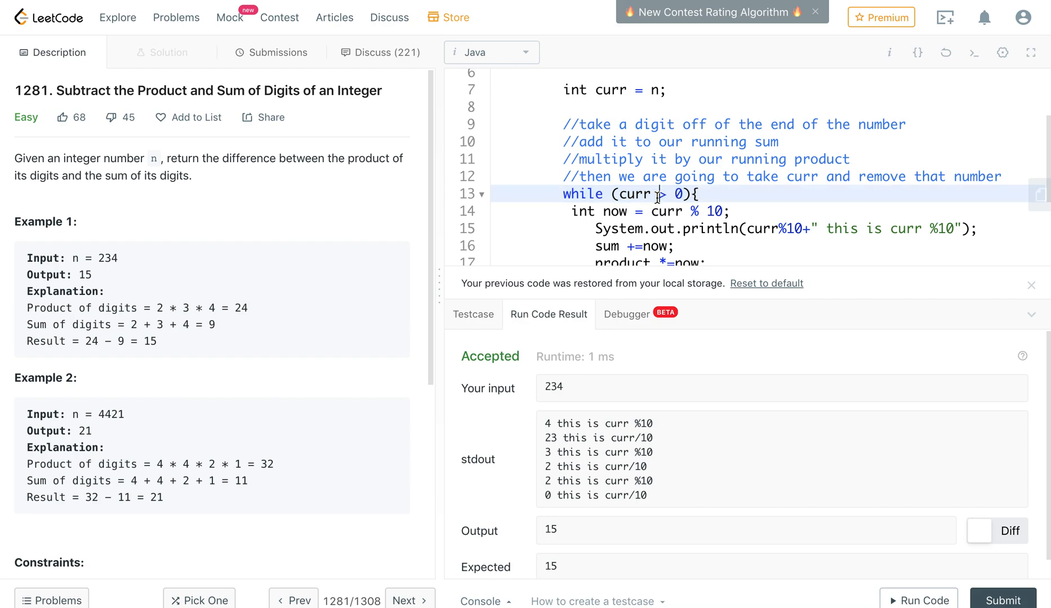
pyautogui.scroll(-3, 656, 196)
pyautogui.click(589, 215)
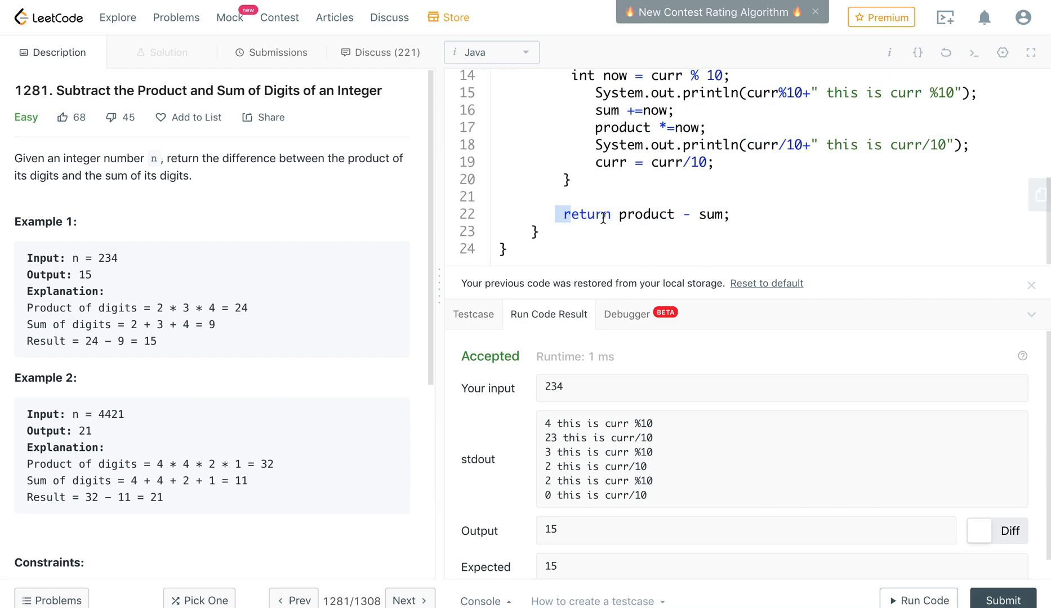
pyautogui.moveTo(558, 215); pyautogui.dragTo(737, 215)
pyautogui.doubleClick(634, 214)
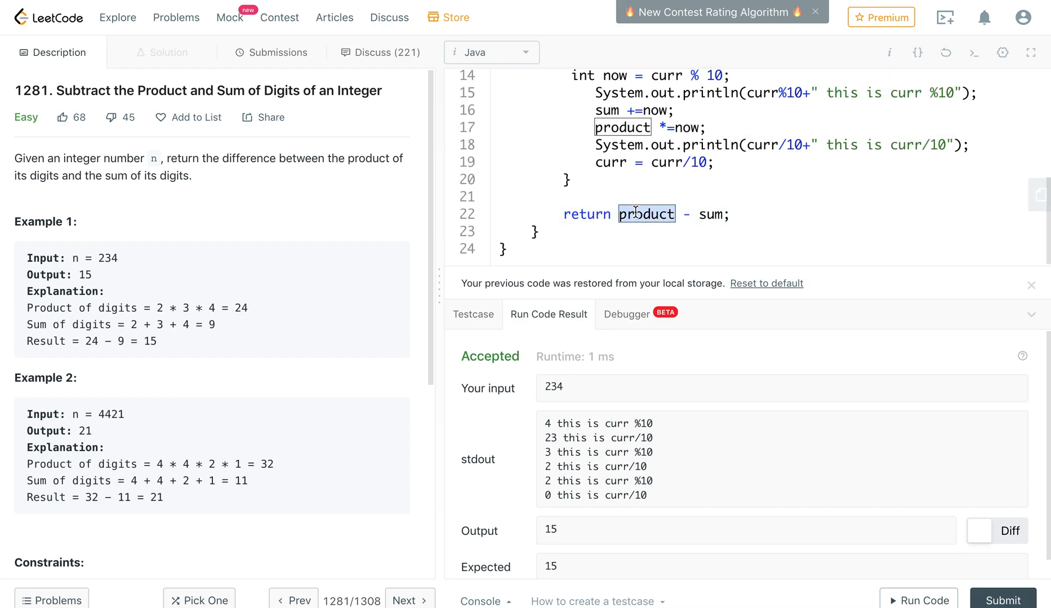
pyautogui.click(707, 215)
pyautogui.doubleClick(708, 215)
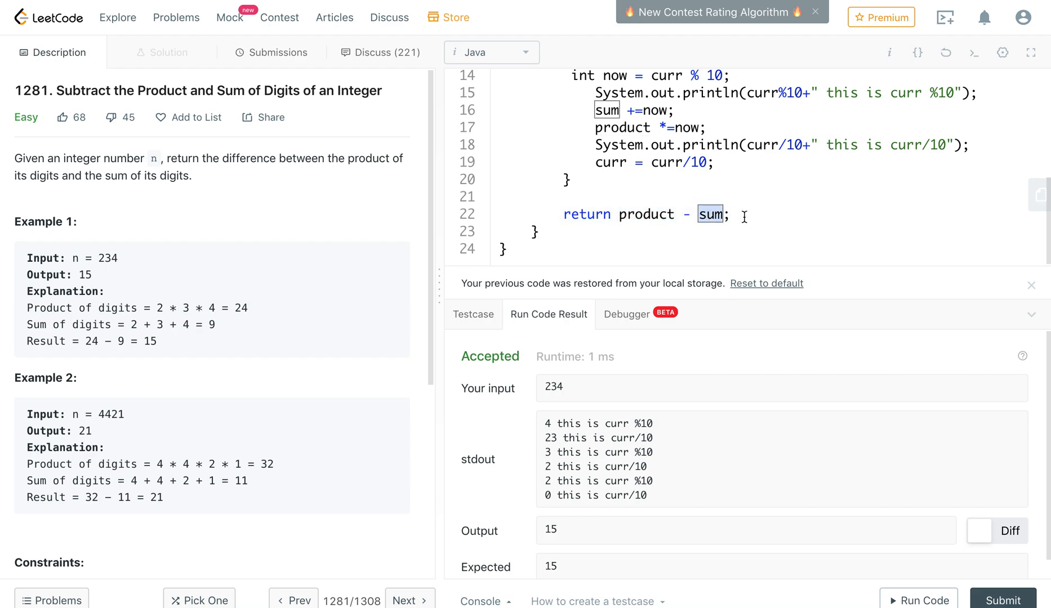
# - Delete the blank line 21 before the return and move to the int curr line
pyautogui.click(738, 197)
pyautogui.write('\\\\')
pyautogui.press('BackSpace')
pyautogui.press('BackSpace')
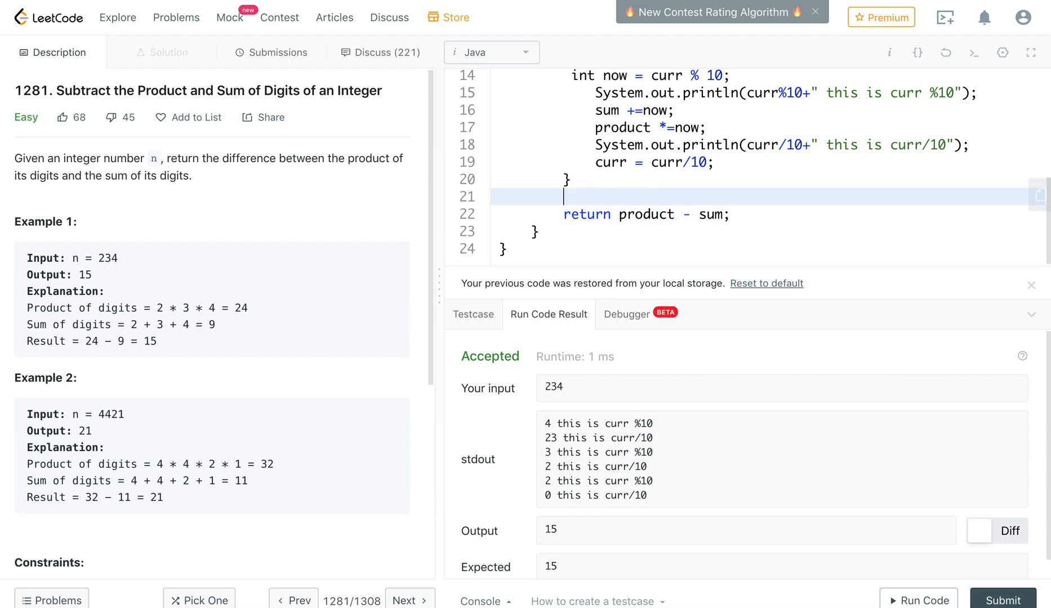
pyautogui.press('BackSpace')
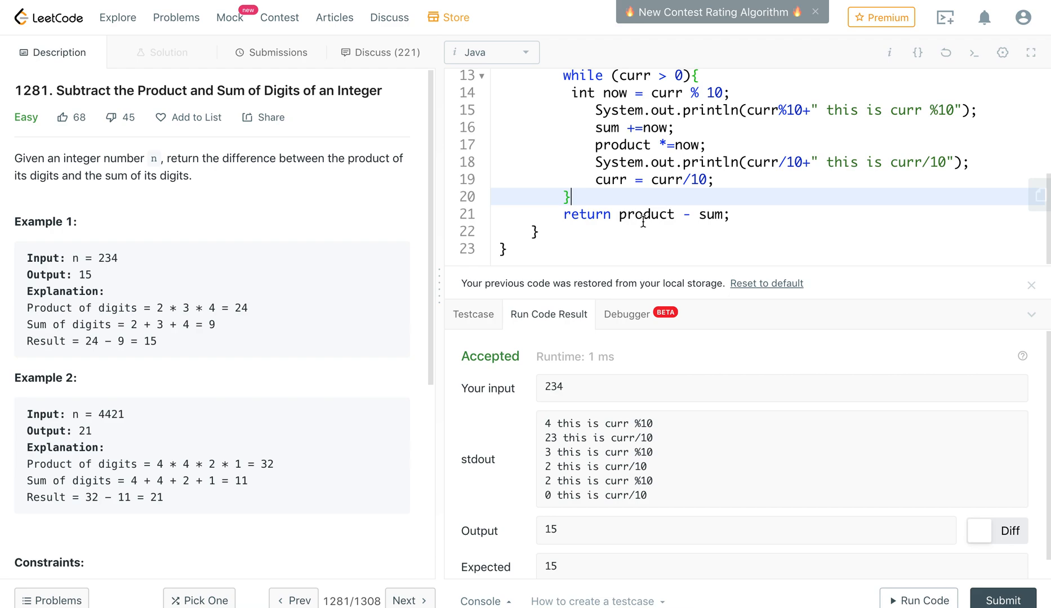
pyautogui.scroll(4, 605, 228)
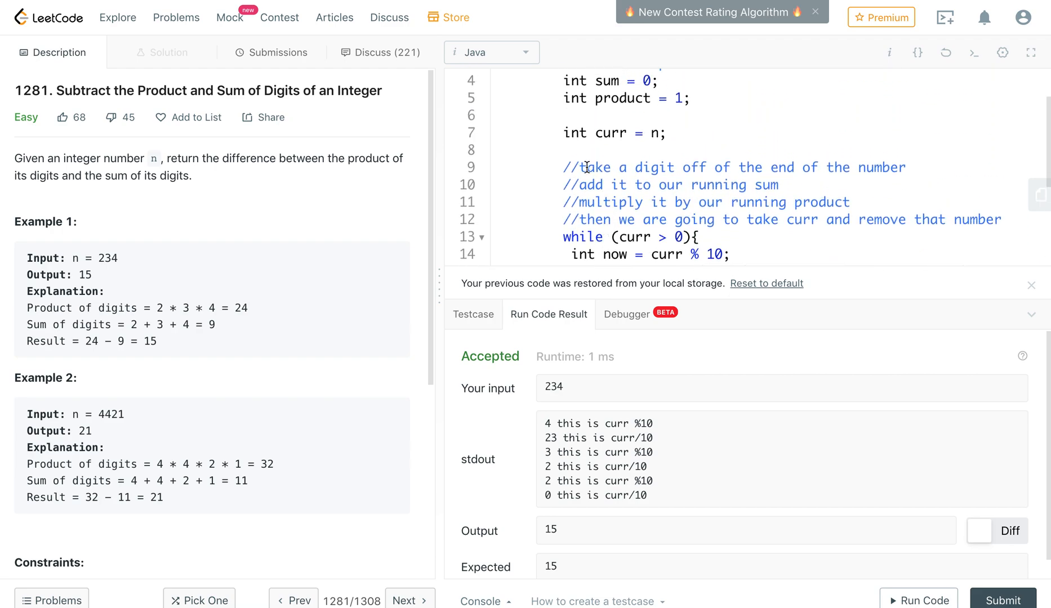
pyautogui.click(586, 150)
# - Delete the blank lines after int curr and after int product
pyautogui.press('BackSpace')
pyautogui.press('BackSpace')
pyautogui.press('BackSpace')
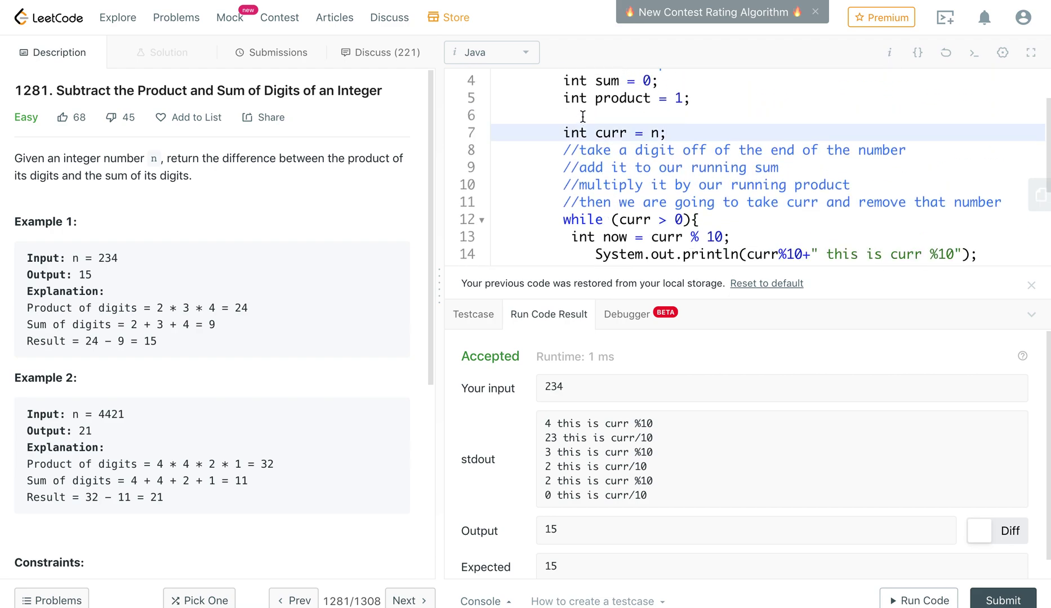
pyautogui.click(583, 115)
pyautogui.press('BackSpace')
pyautogui.press('BackSpace')
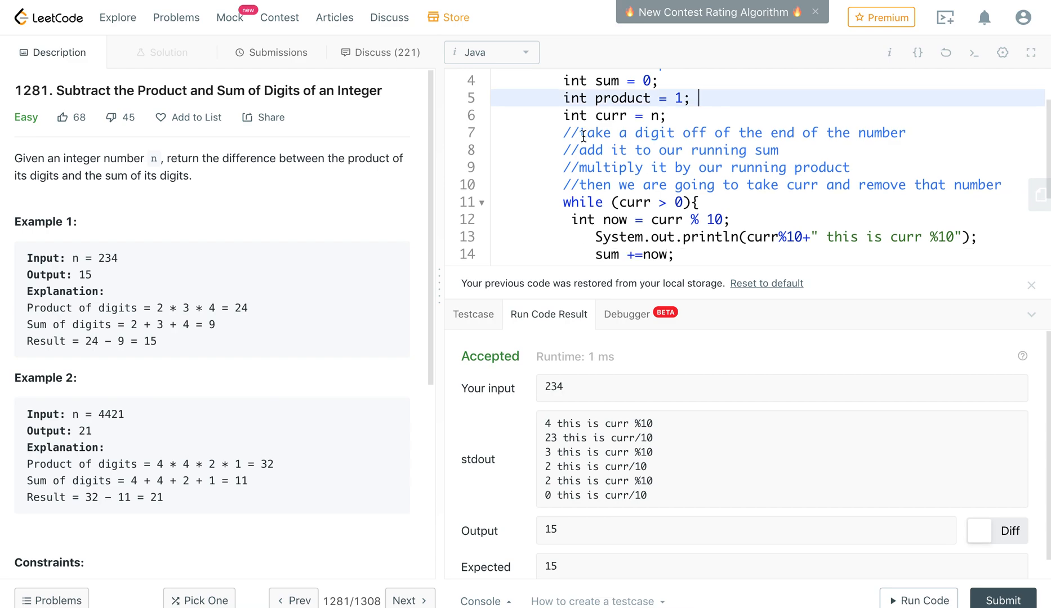
# - Collapse the Console panel and position at the int now line to fix its indentation
pyautogui.click(1030, 314)
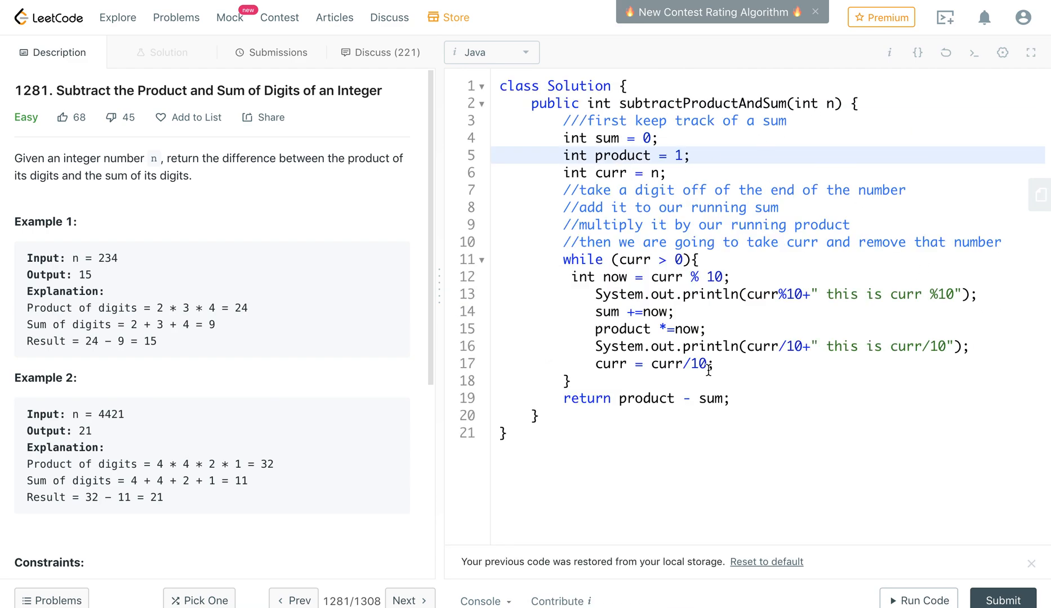
pyautogui.moveTo(730, 277); pyautogui.dragTo(480, 277)
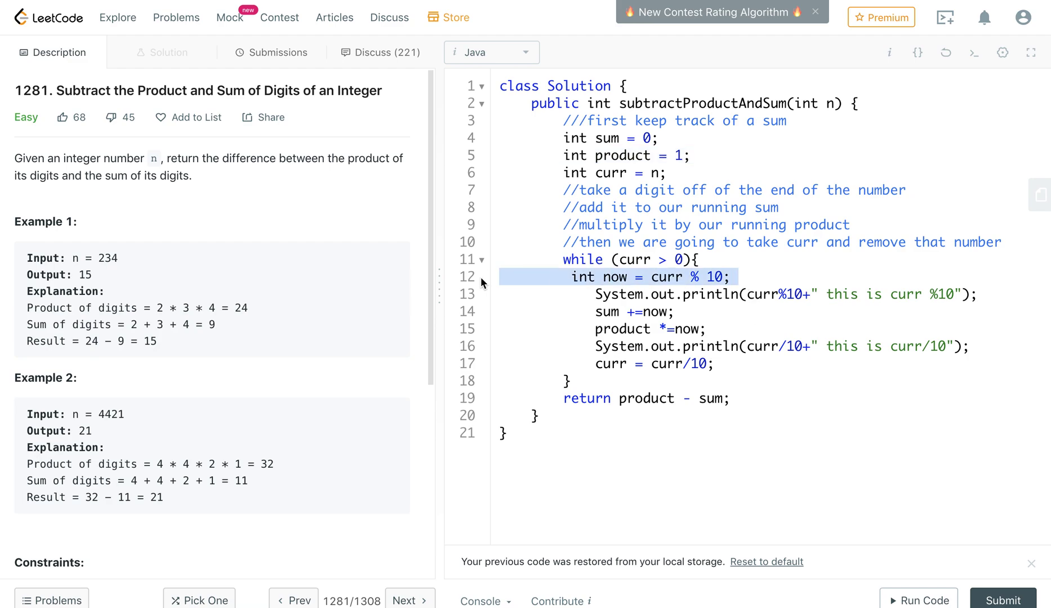
pyautogui.click(571, 277)
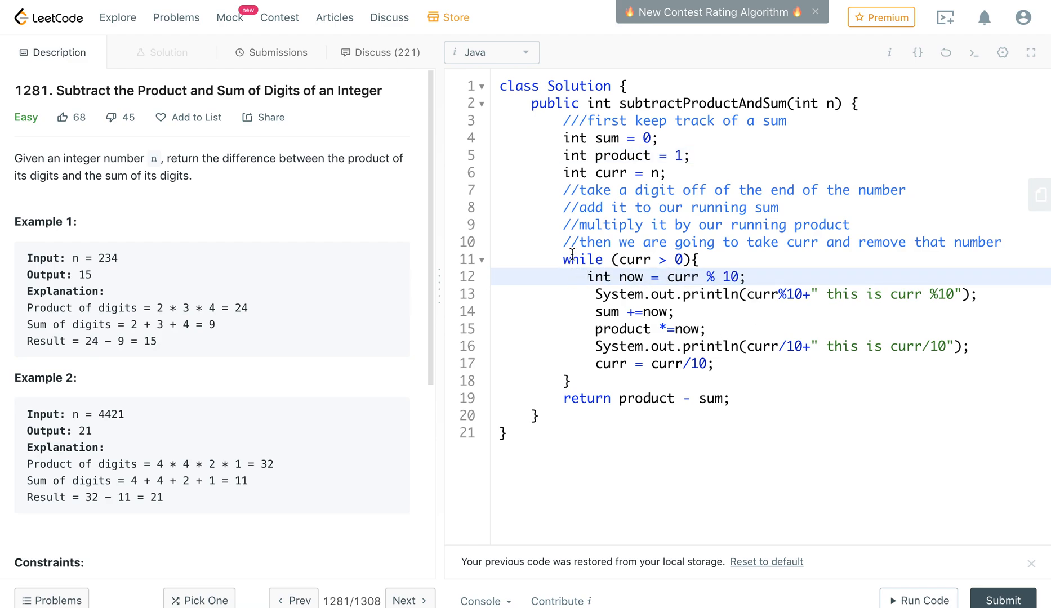